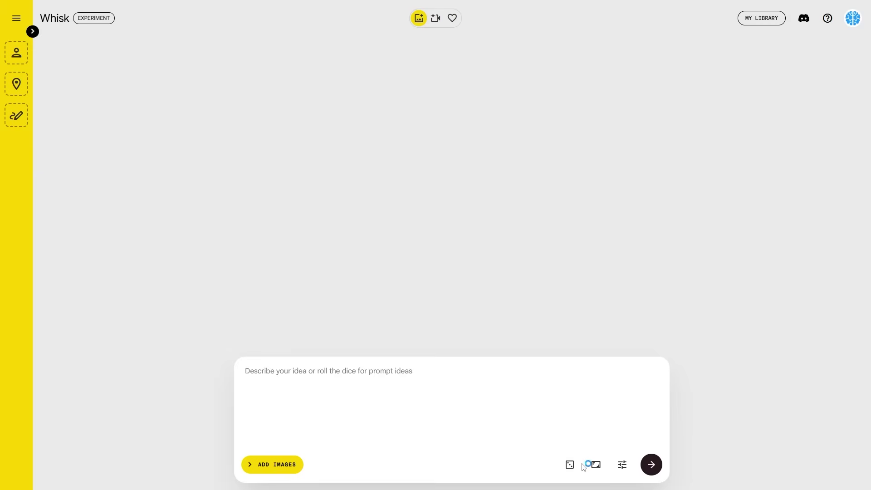
- Fill the prompt with a random idea and generate images from it
left_click(570, 464)
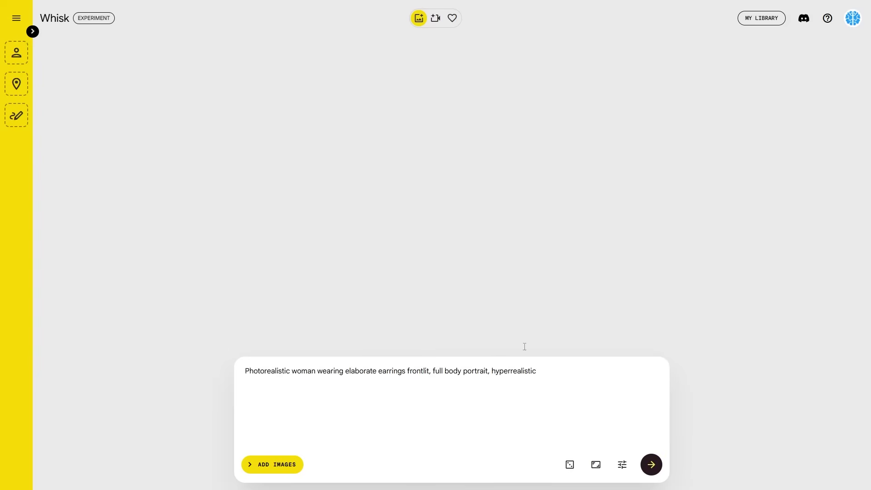
left_click(651, 464)
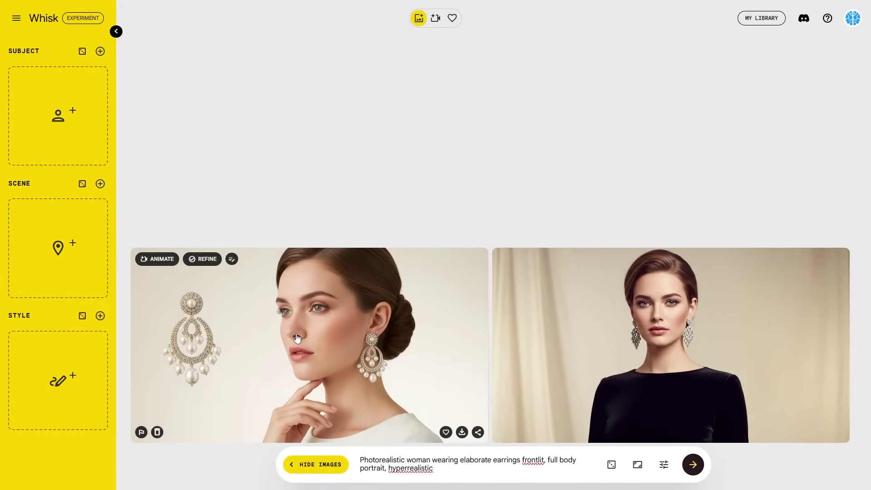
- Use the generated front-facing portrait of the woman in the black dress as the subject image
left_click(116, 31)
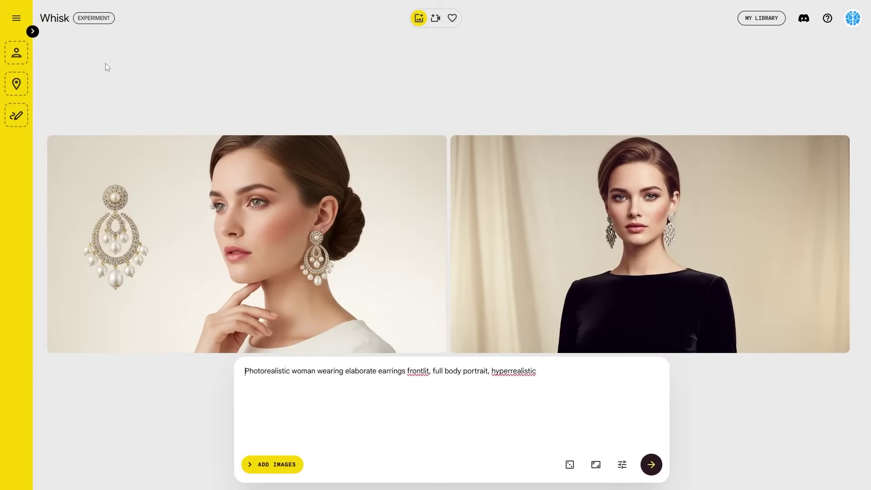
left_click(32, 31)
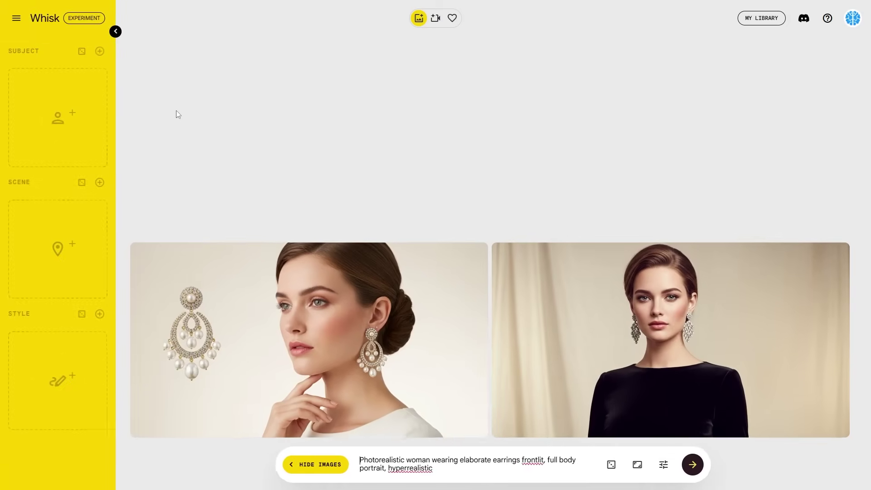
mouse_move(70, 103)
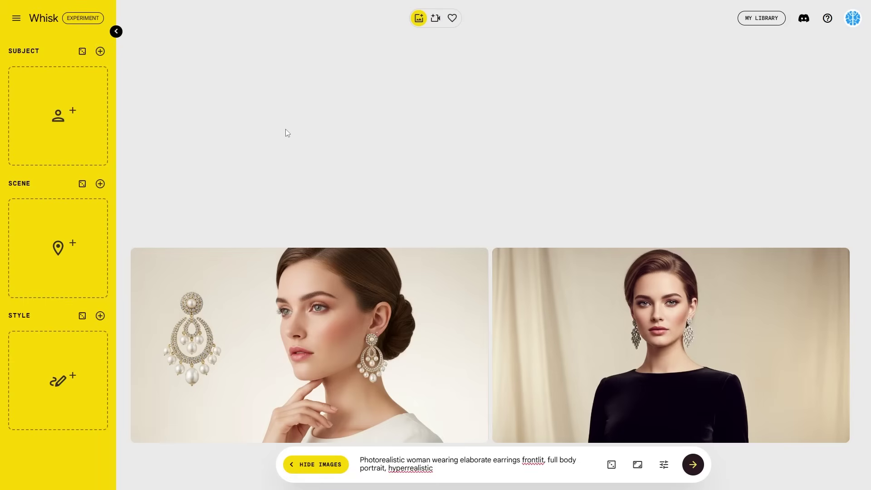
mouse_move(327, 289)
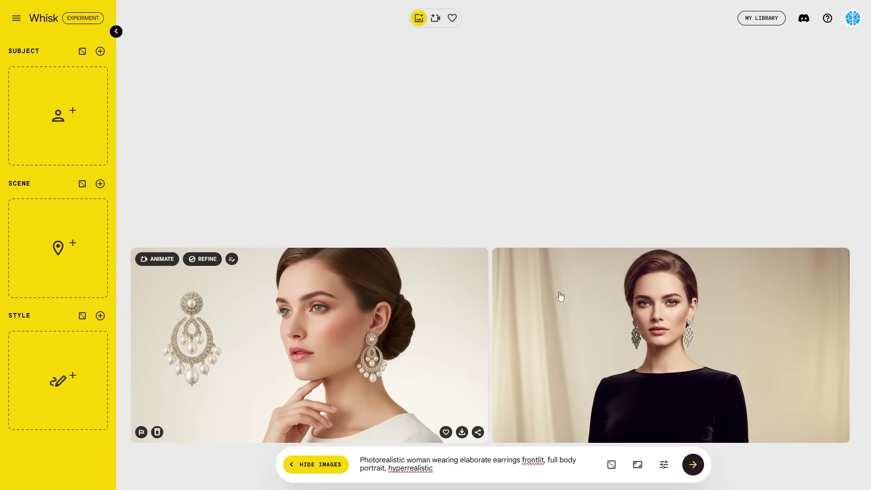
mouse_move(665, 334)
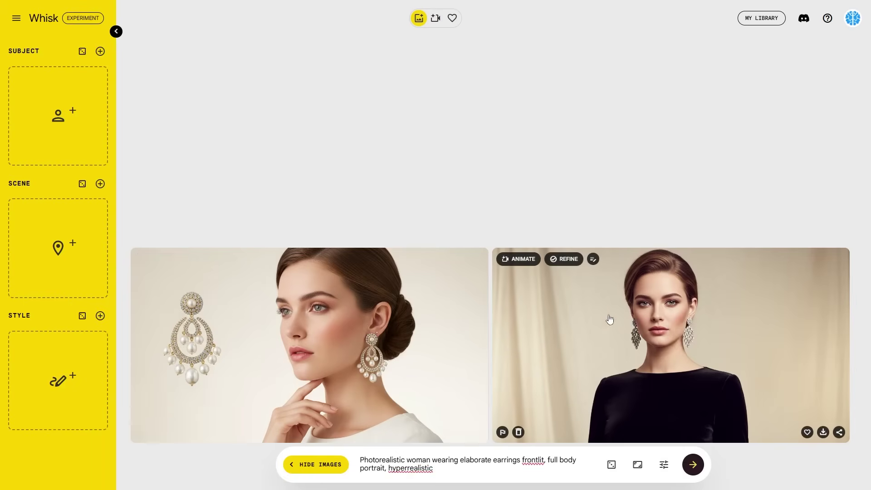
left_click_drag(608, 317, 40, 119)
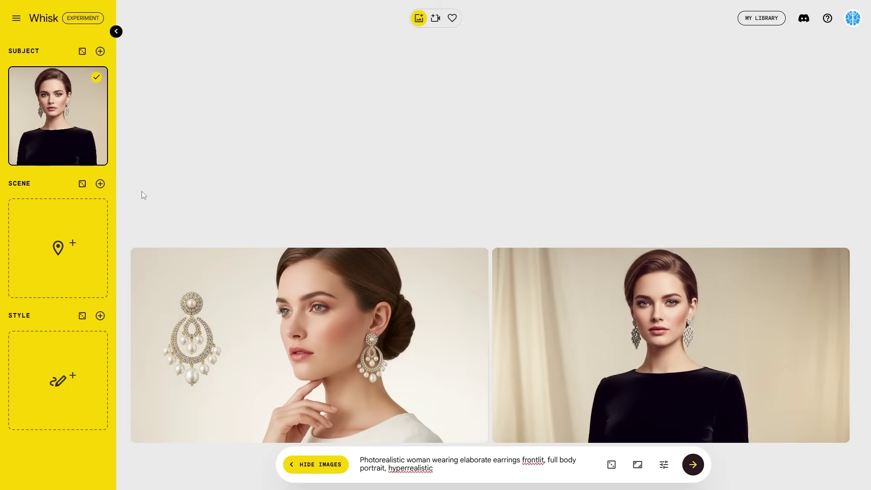
- Add a randomly rolled scene image and keep it selected
mouse_move(59, 272)
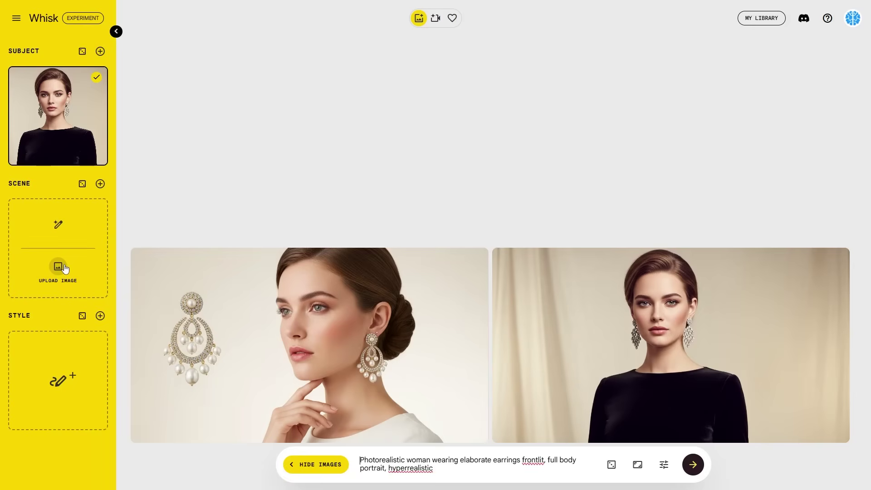
left_click(82, 184)
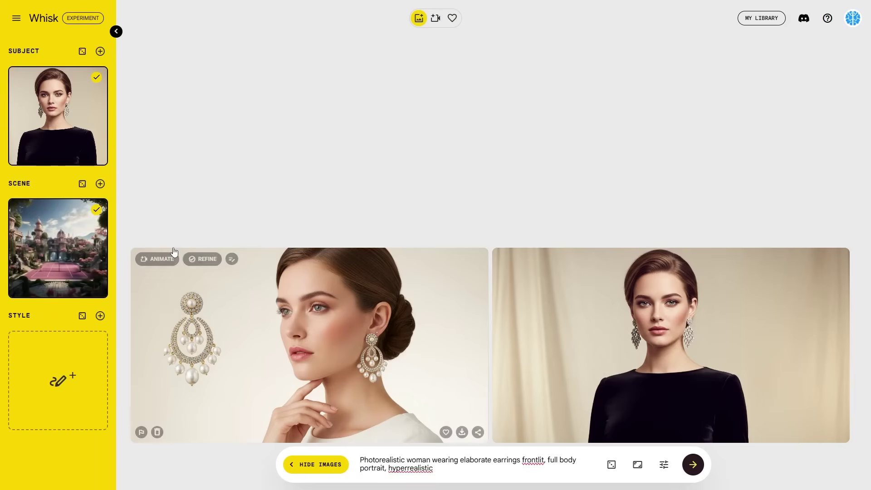
left_click(58, 260)
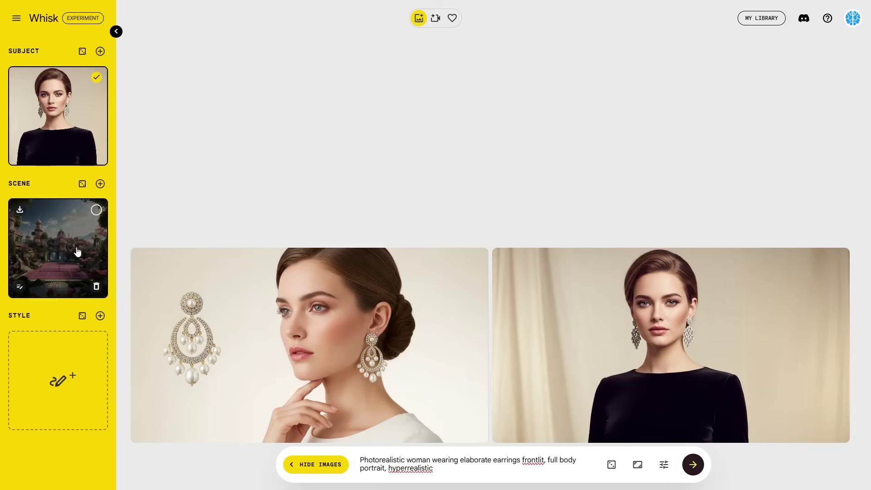
left_click(65, 235)
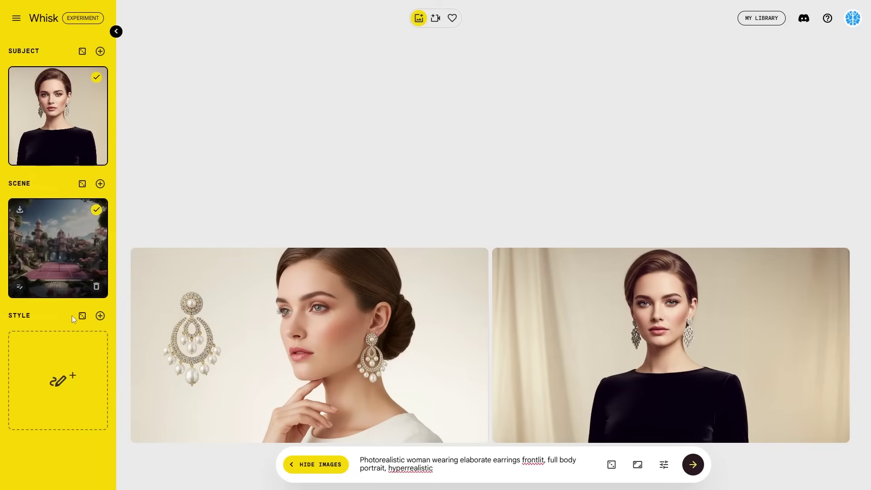
- Read through the detailed description of the scene image, including its last paragraphs, and close it
left_click(20, 288)
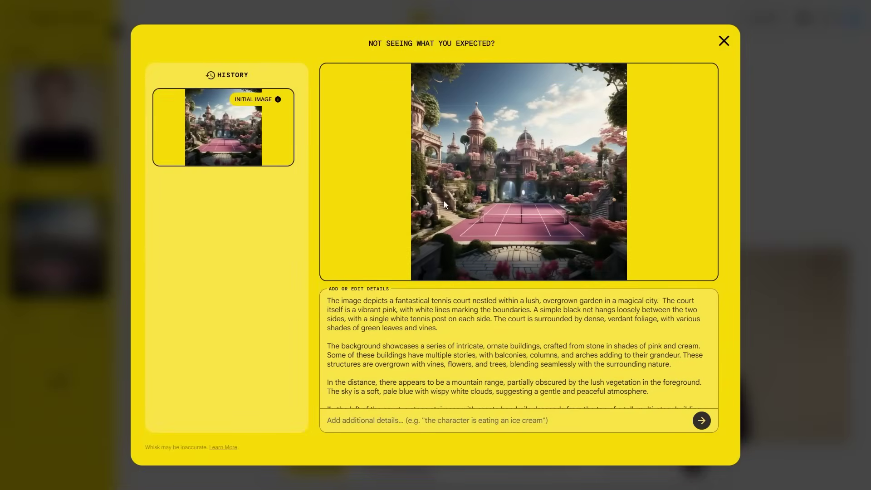
left_click_drag(395, 298, 519, 300)
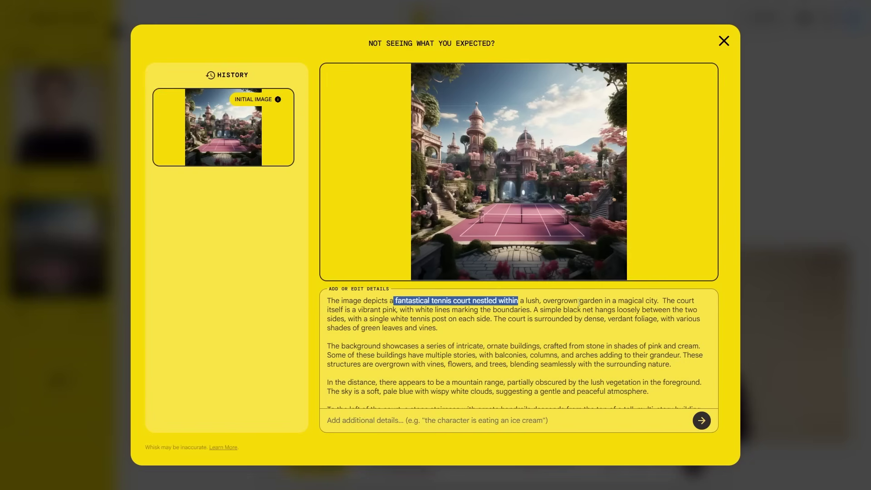
scroll(587, 304, "down", 2)
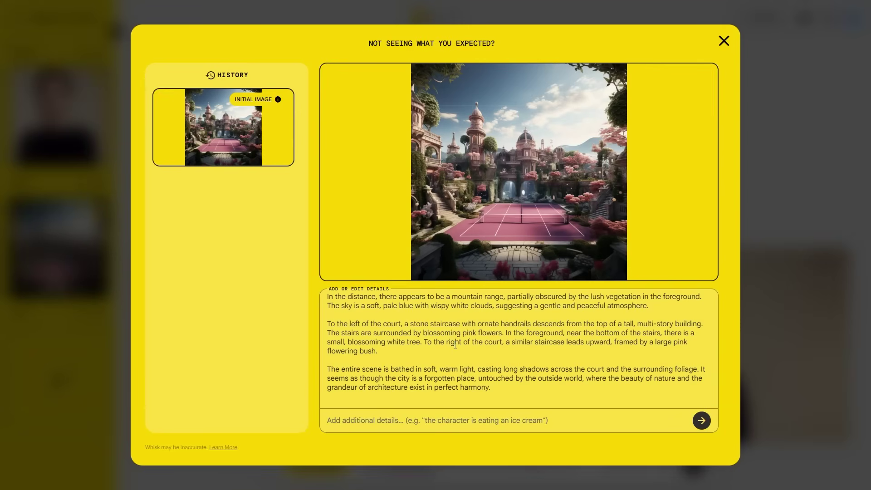
left_click(722, 45)
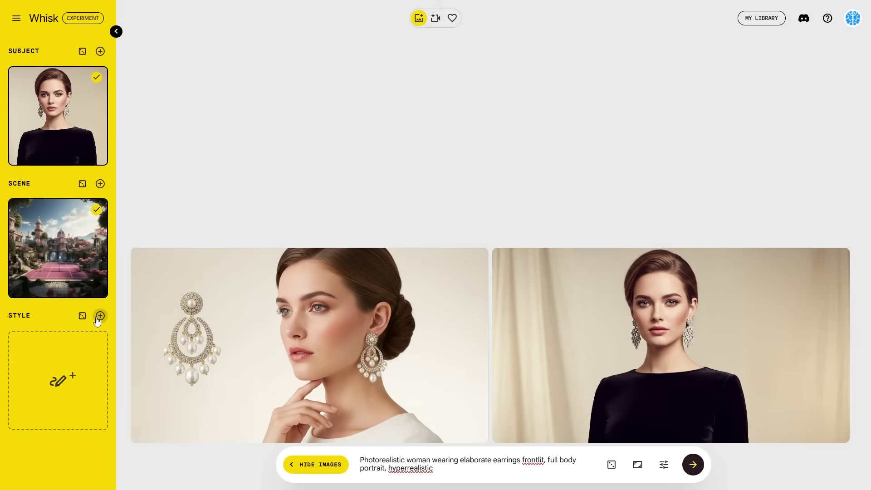
- Add a randomly rolled style image and read through its detailed description
left_click(82, 316)
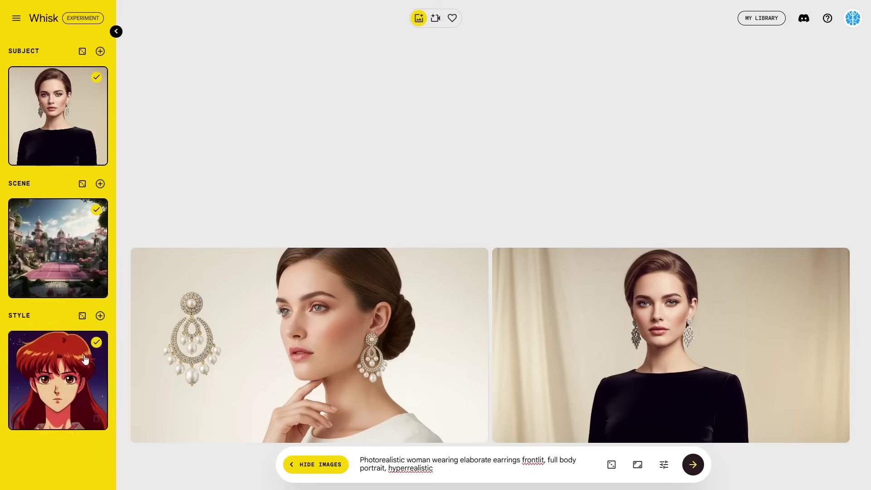
left_click(19, 420)
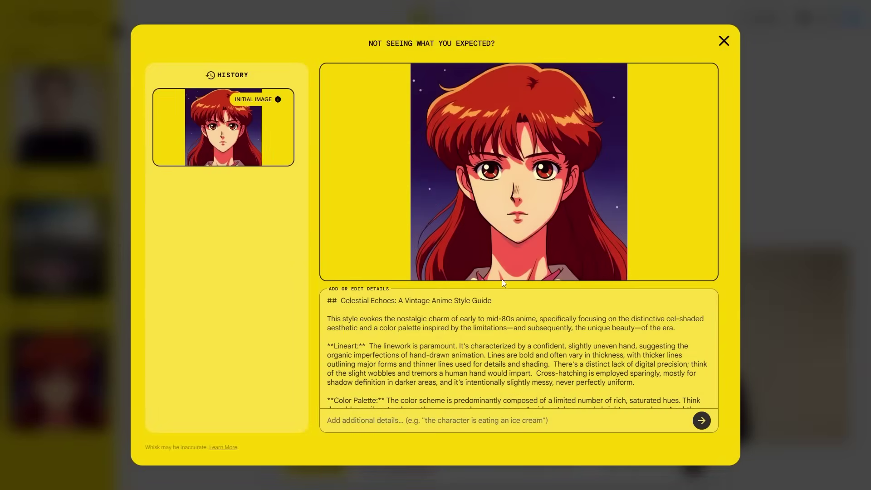
scroll(506, 368, "down", 5)
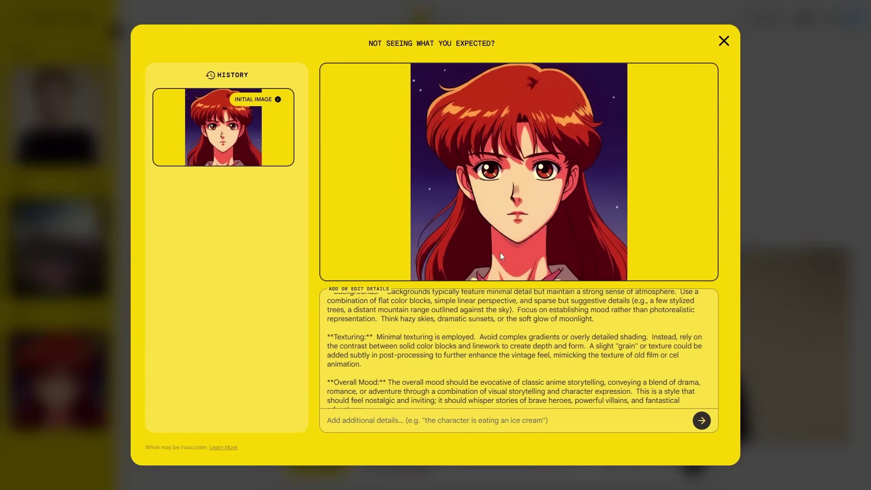
left_click(723, 41)
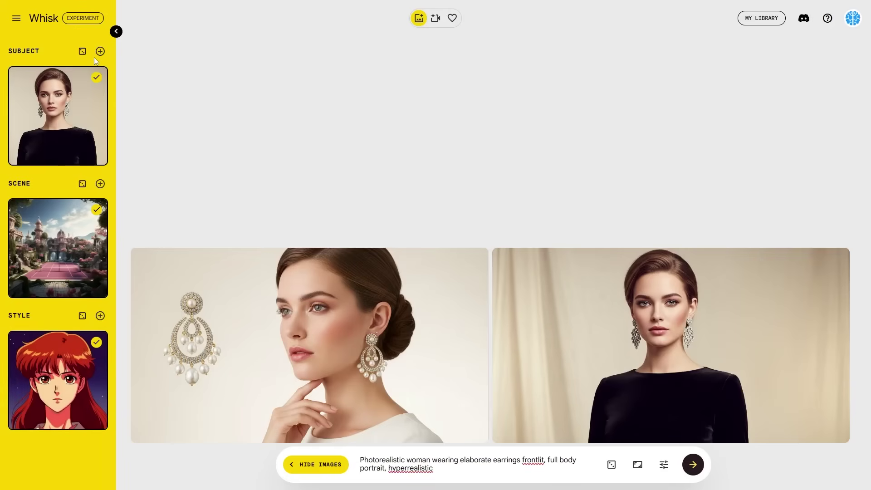
- Clear the text prompt and generate images from only the selected subject, scene and style images
key("ctrl+a")
key("BackSpace")
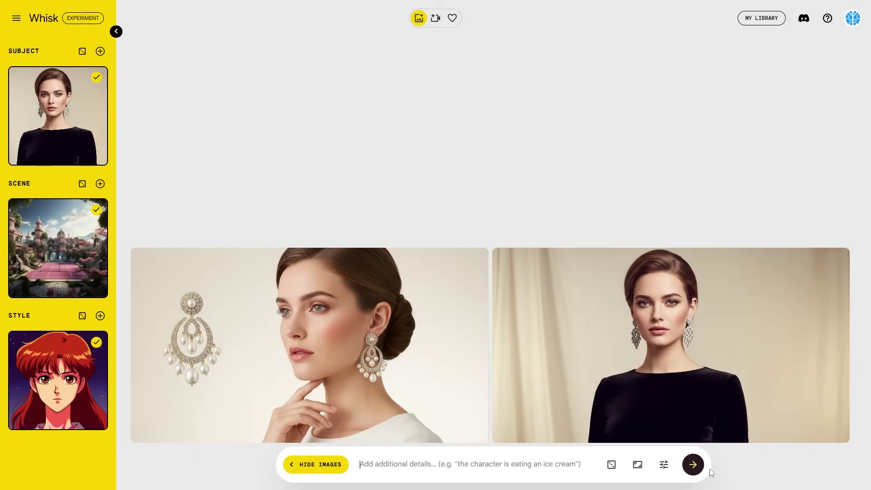
left_click(694, 465)
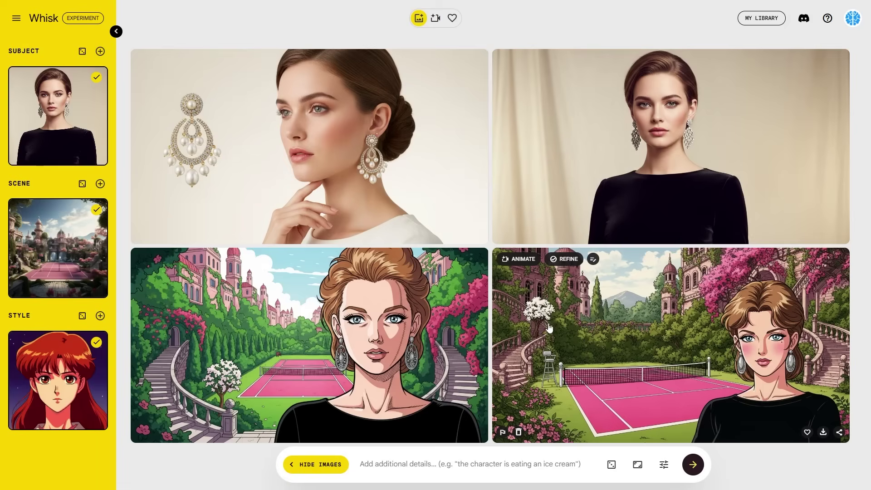
- Set the aspect ratio to 9:16 portrait and generate the images again
left_click(637, 467)
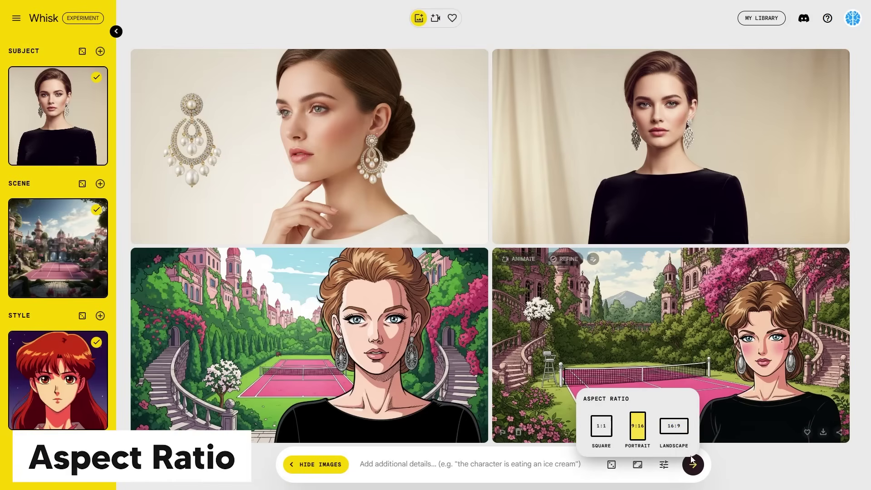
left_click(693, 472)
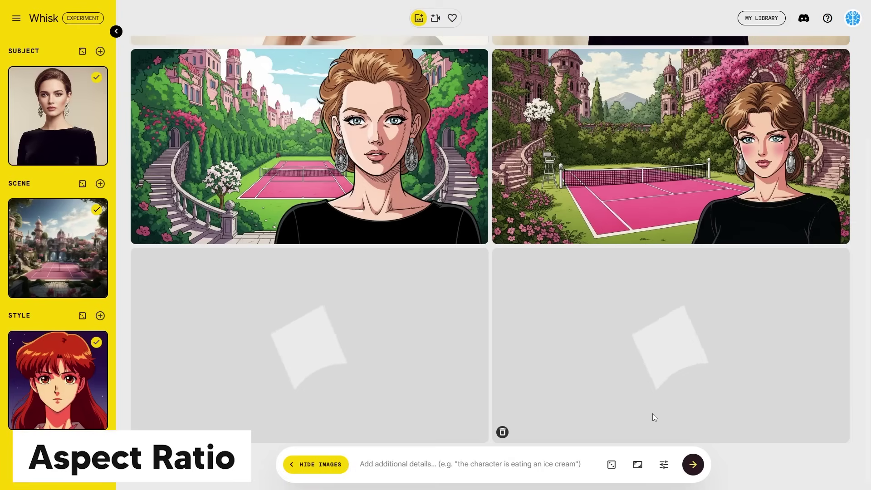
- Set the aspect ratio to 1:1 square, generate another set of images and look over the results
mouse_move(638, 464)
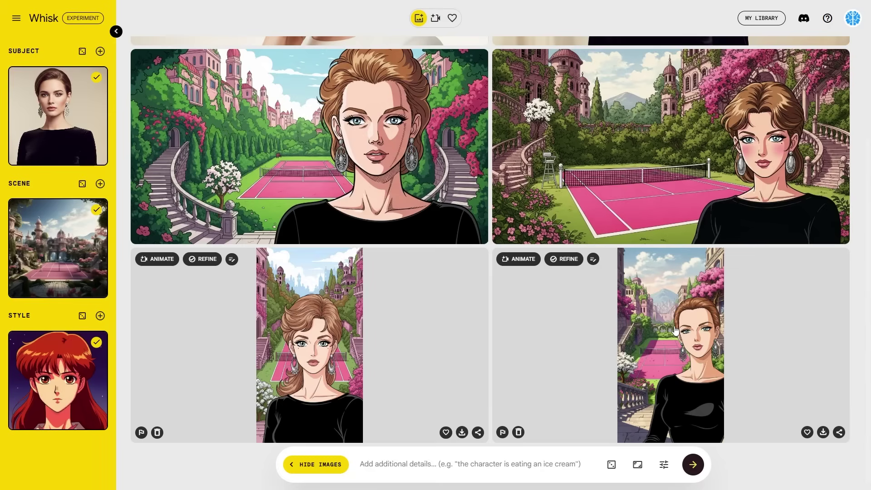
left_click(637, 465)
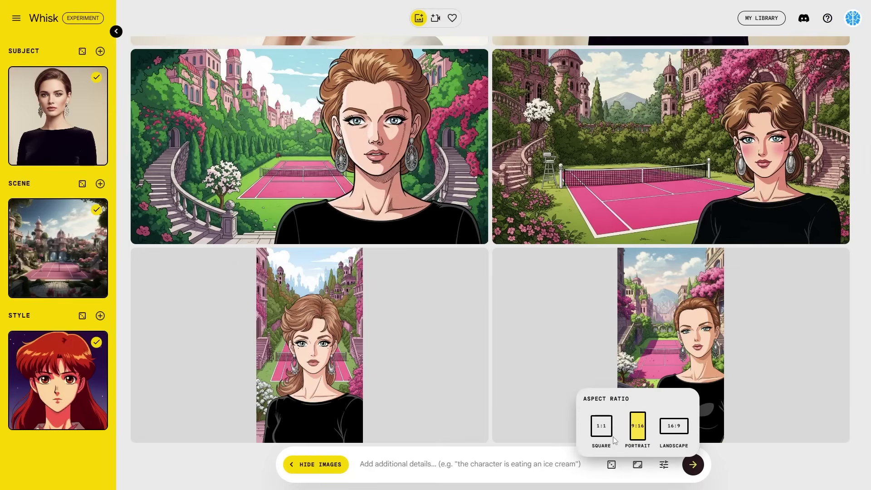
left_click(606, 429)
left_click(692, 465)
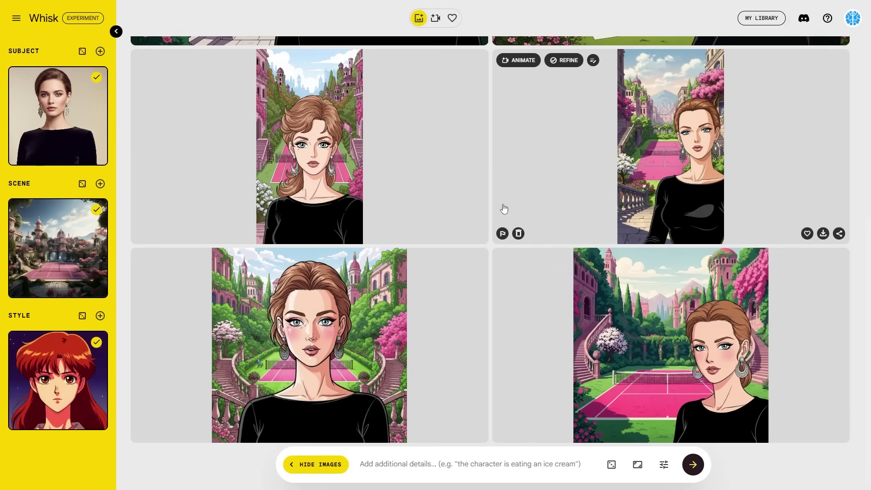
scroll(503, 208, "up", 5)
scroll(503, 208, "down", 5)
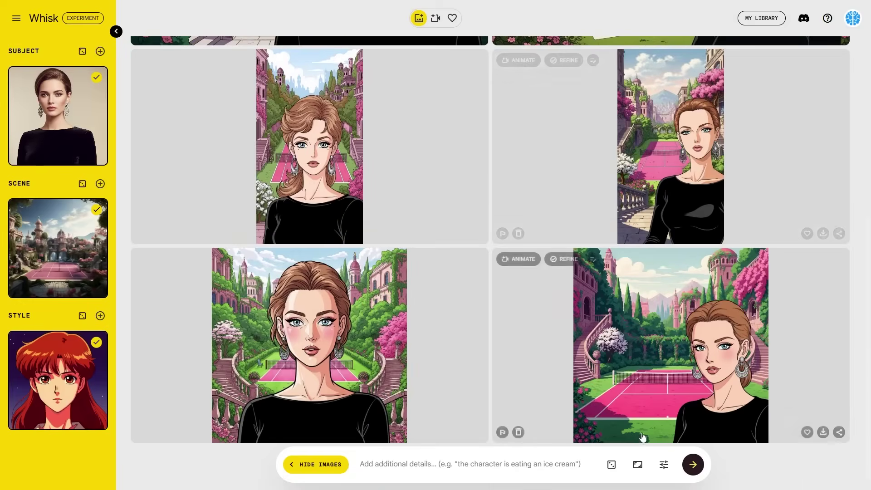
- Generate 16:9 landscape images in a cat sticker style, rolling two random styles to replace the anime one
left_click(637, 464)
left_click(670, 425)
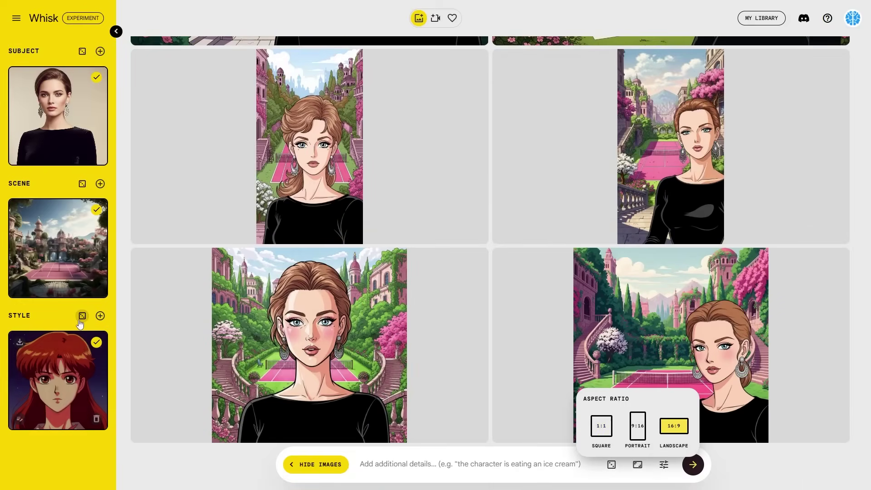
left_click(96, 342)
scroll(36, 352, "down", 1)
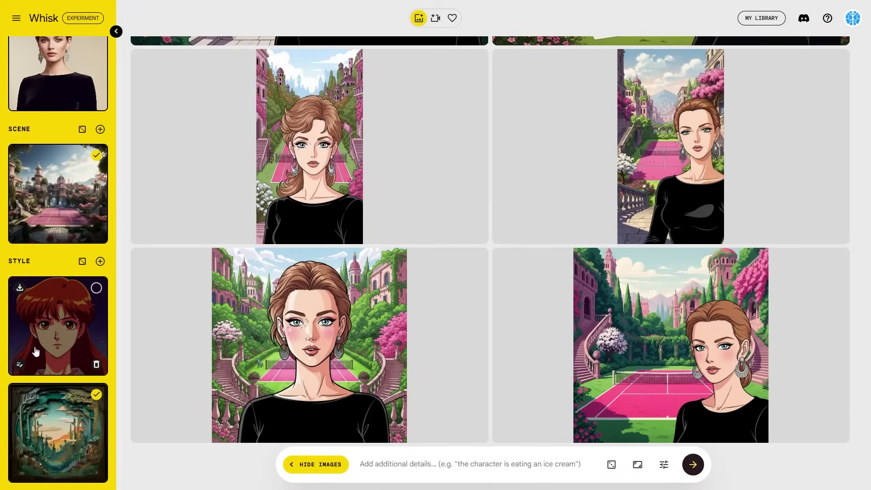
left_click(82, 262)
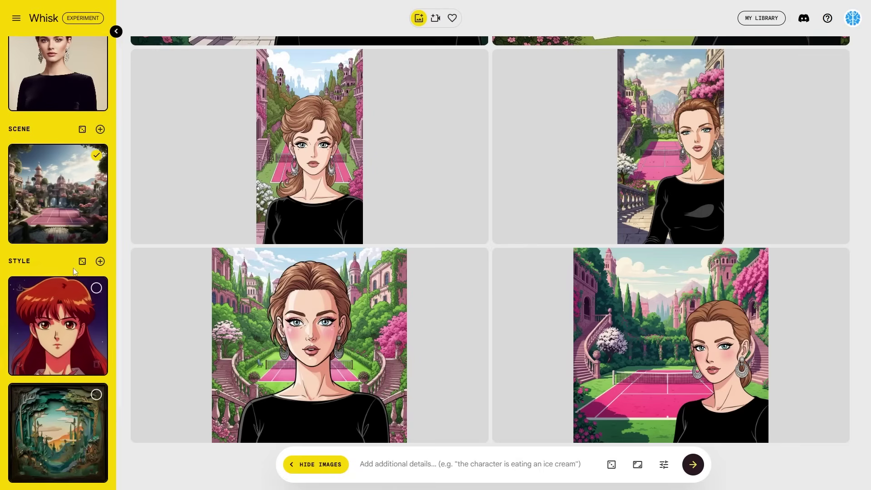
scroll(74, 271, "down", 2)
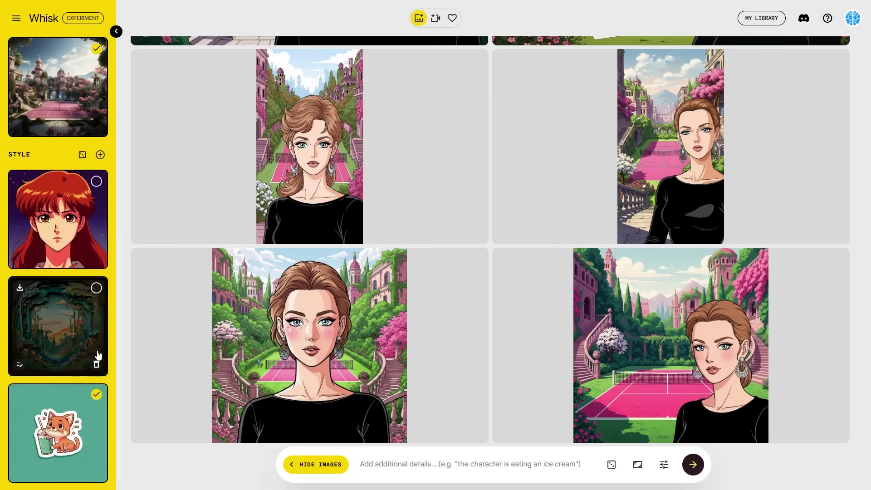
left_click(694, 467)
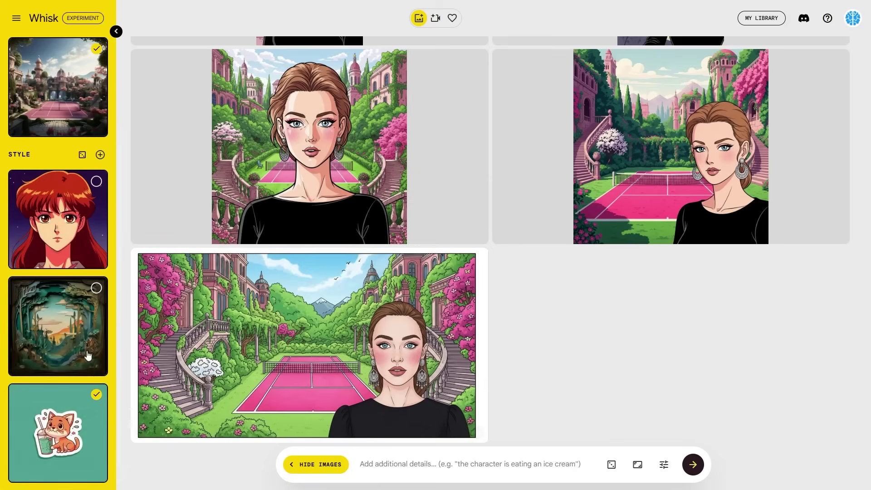
- Switch the active style from the cat sticker to the layered paper forest and generate images with it
left_click(96, 394)
left_click(95, 288)
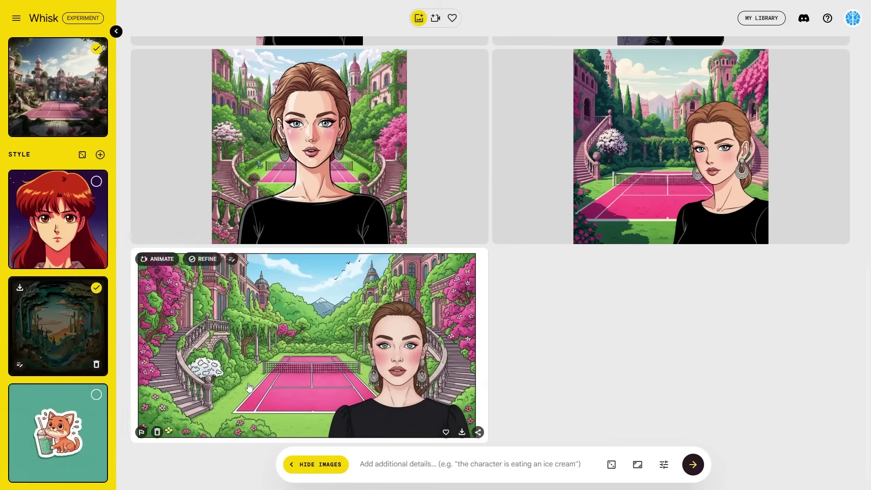
scroll(277, 347, "down", 4)
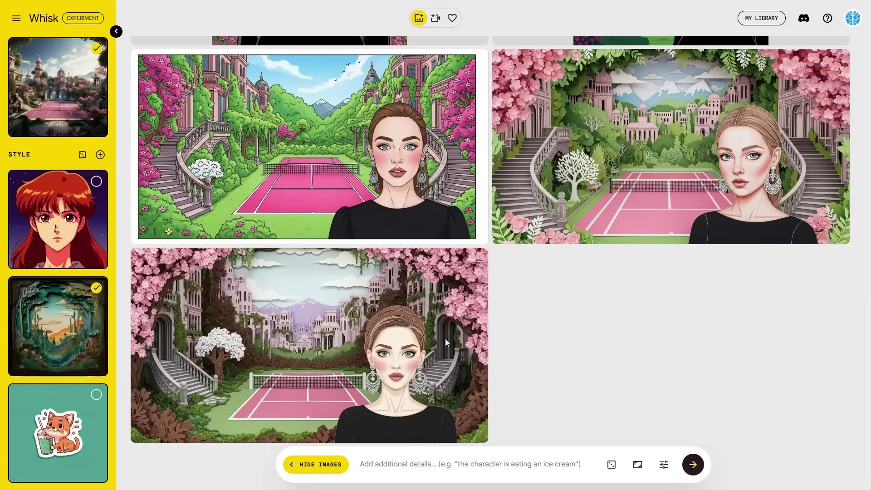
- Open the layered paper forest style's description, read its prompt and close it
mouse_move(23, 365)
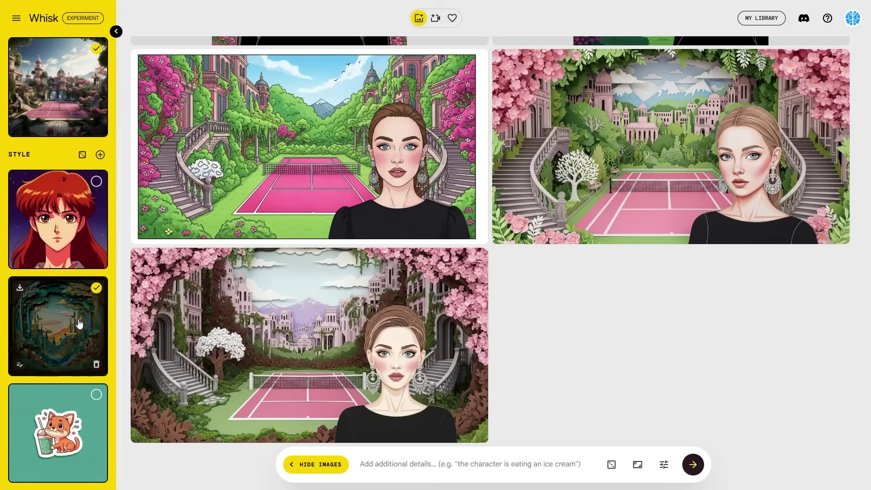
left_click(20, 365)
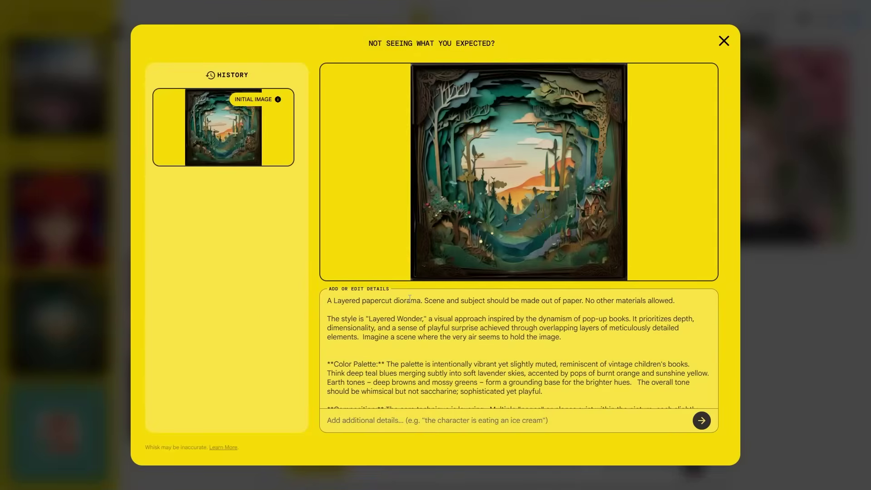
left_click(106, 253)
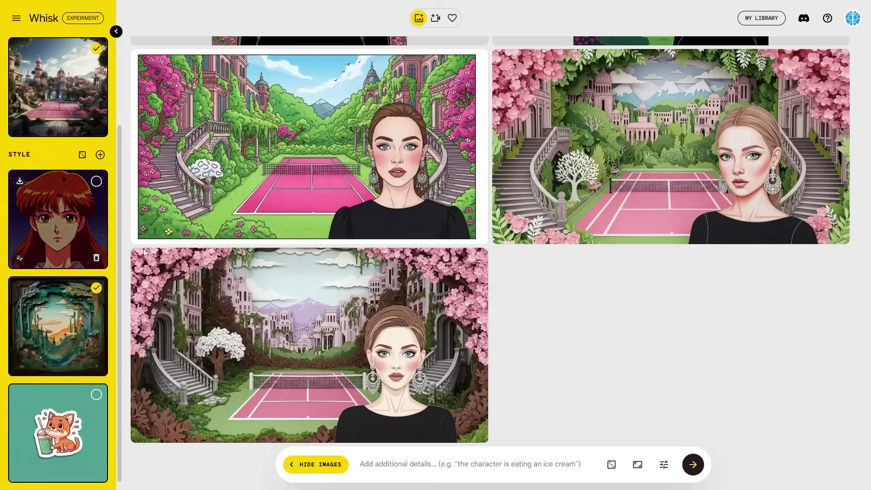
- Roll a random style, and delete both the cat sticker and the newly rolled dark-haired portrait from the styles
scroll(698, 254, "up", 2)
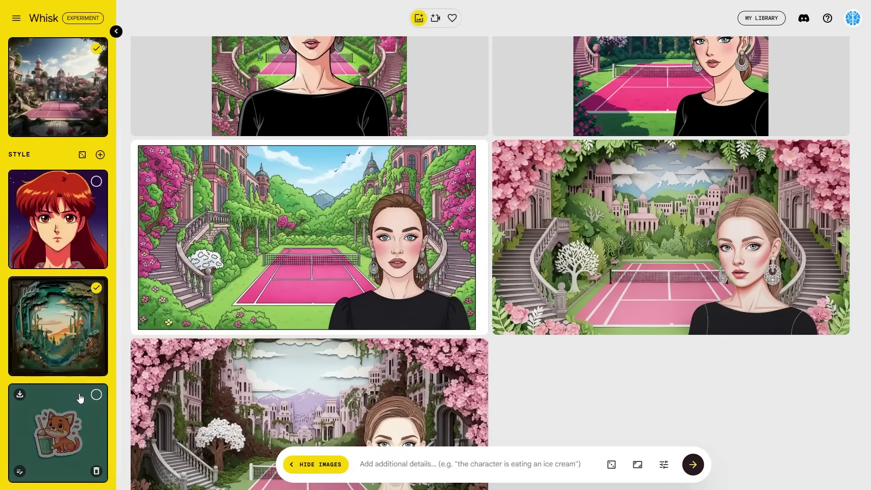
left_click(82, 155)
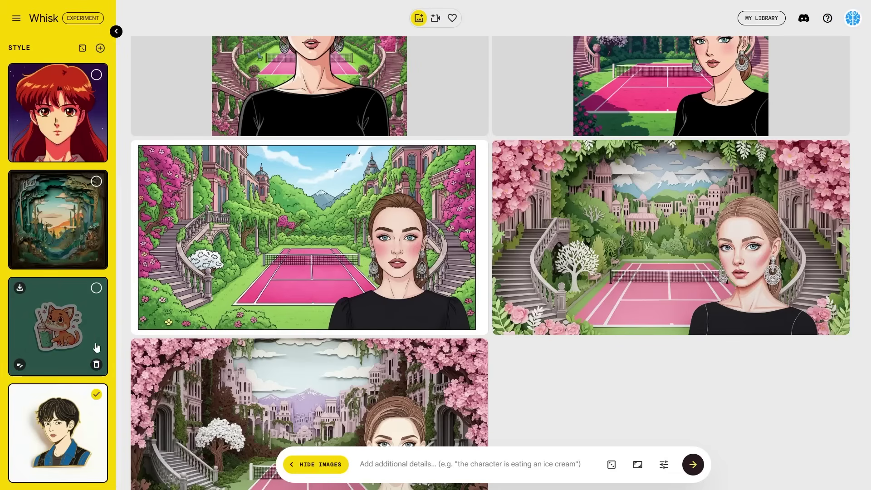
left_click(96, 365)
scroll(97, 205, "up", 2)
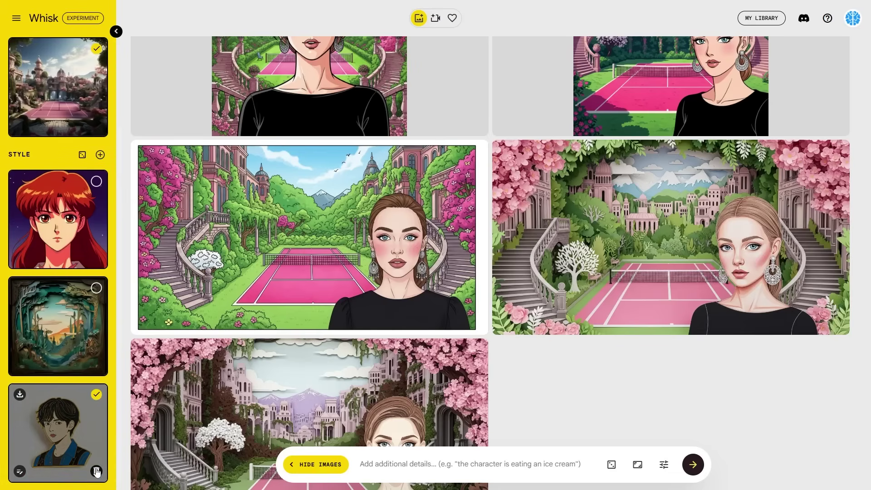
scroll(97, 205, "up", 2)
scroll(96, 205, "up", 1)
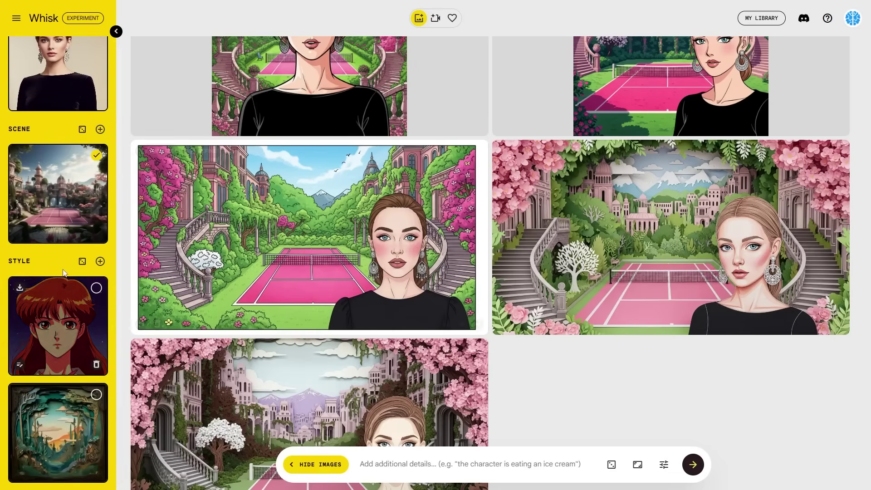
- Roll random styles to add the plush dinosaur and the retro stage singer, and generate images with the singer style
left_click(82, 262)
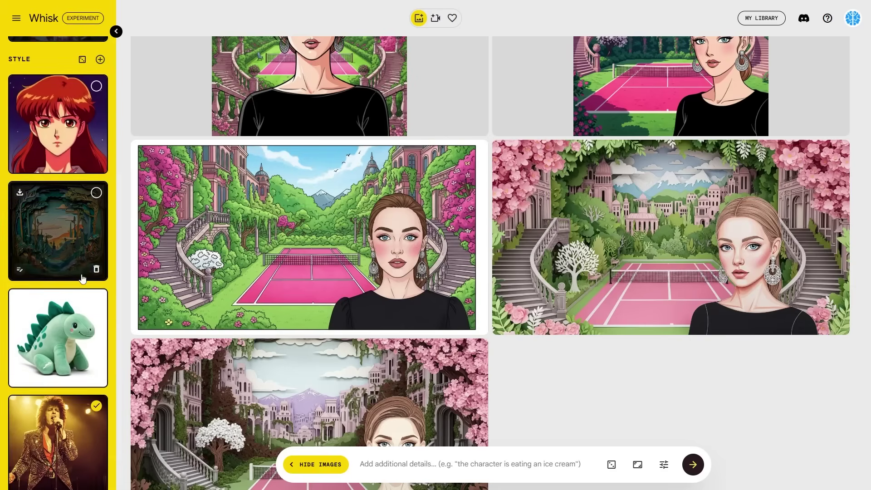
scroll(116, 227, "up", 3)
scroll(115, 226, "down", 3)
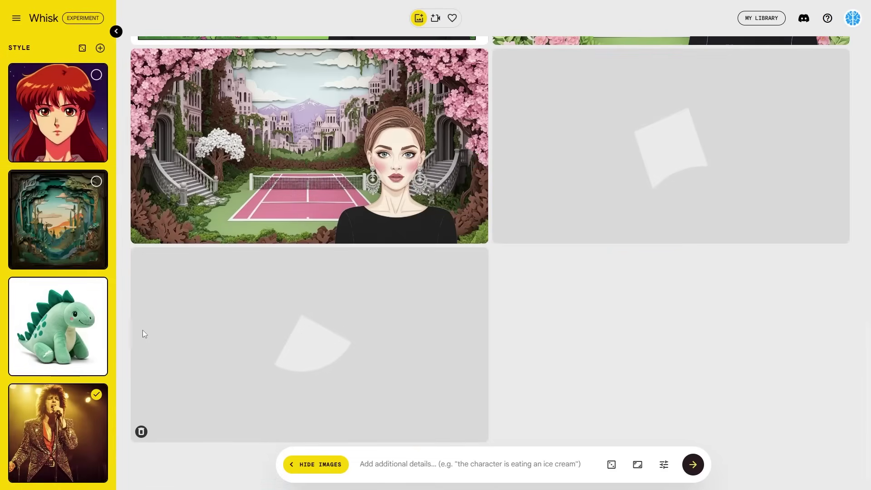
- Read the retro stage singer style's description, close it and look over the newly generated portrait
left_click(54, 427)
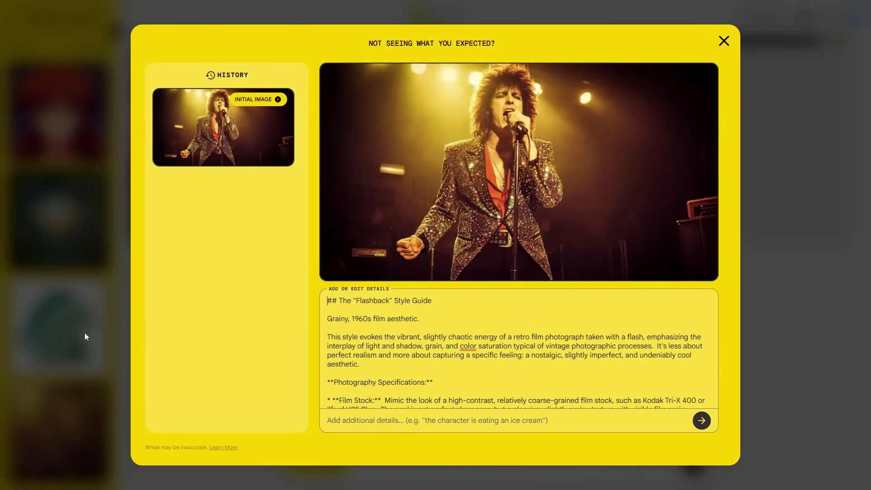
left_click(85, 335)
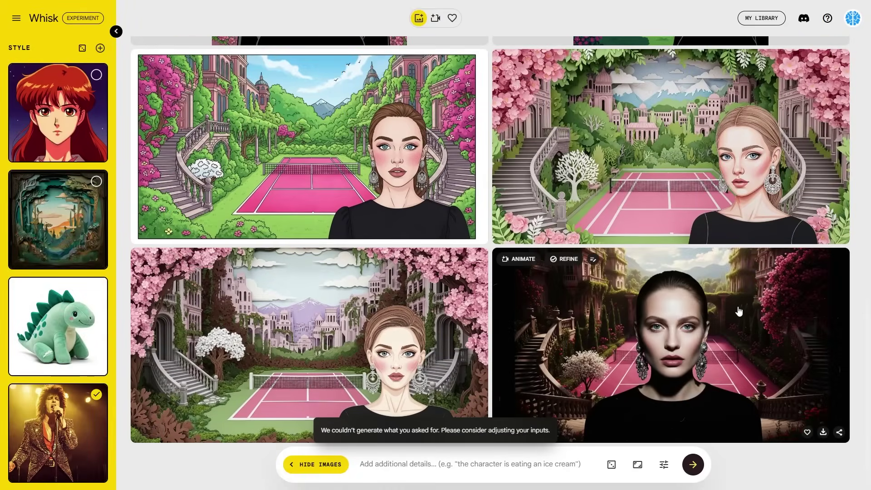
left_click(738, 311)
left_click(155, 268)
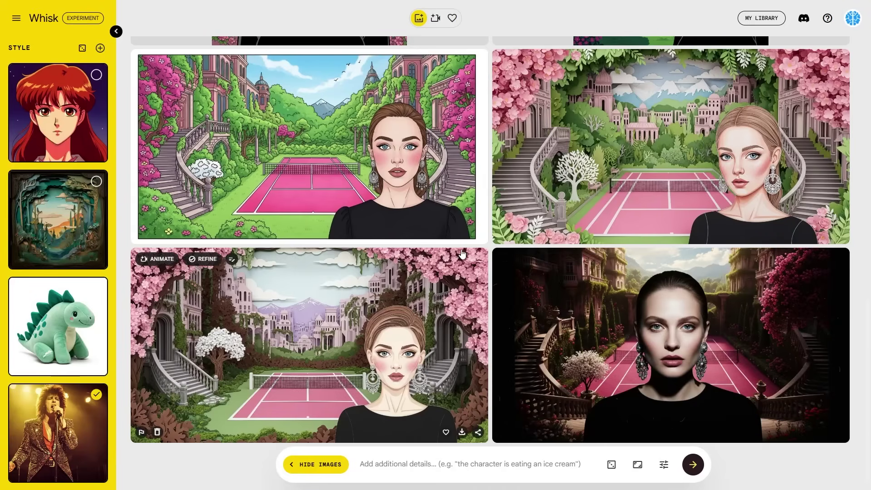
- Move a copy of the plush dinosaur from the styles into the subject section and delete the woman subject
scroll(318, 204, "up", 7)
scroll(64, 266, "up", 5)
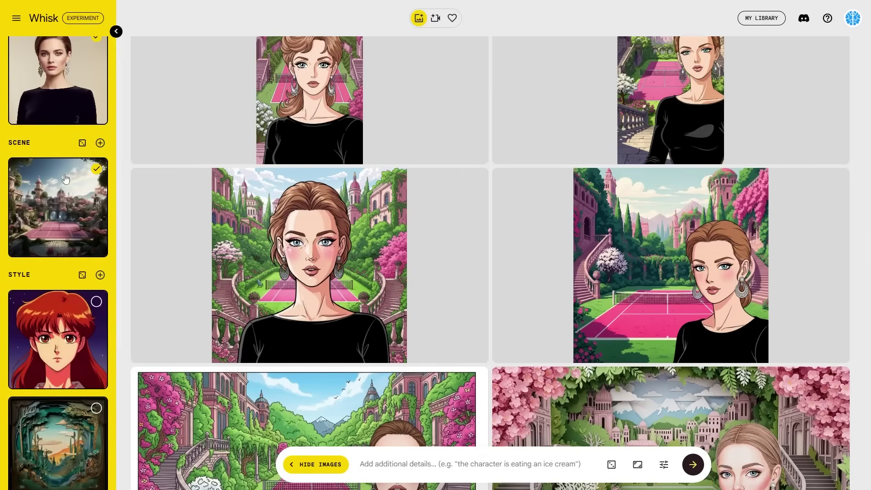
scroll(63, 265, "down", 5)
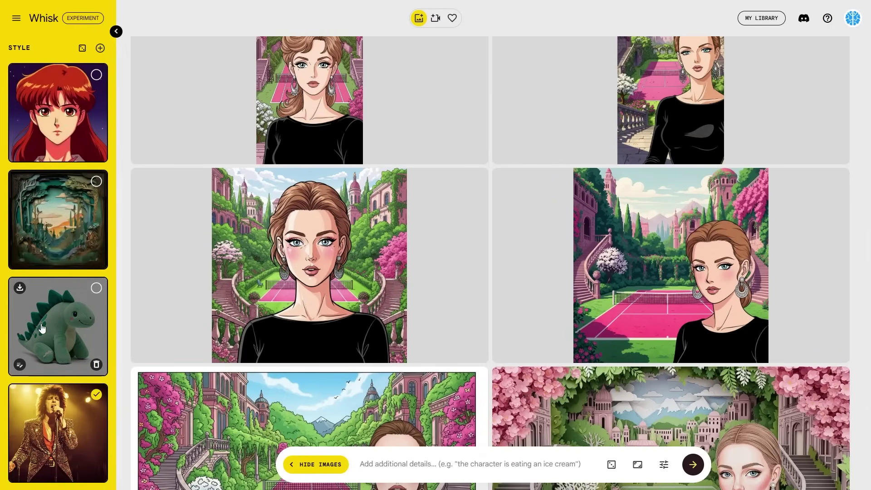
left_click_drag(59, 338, 78, 167)
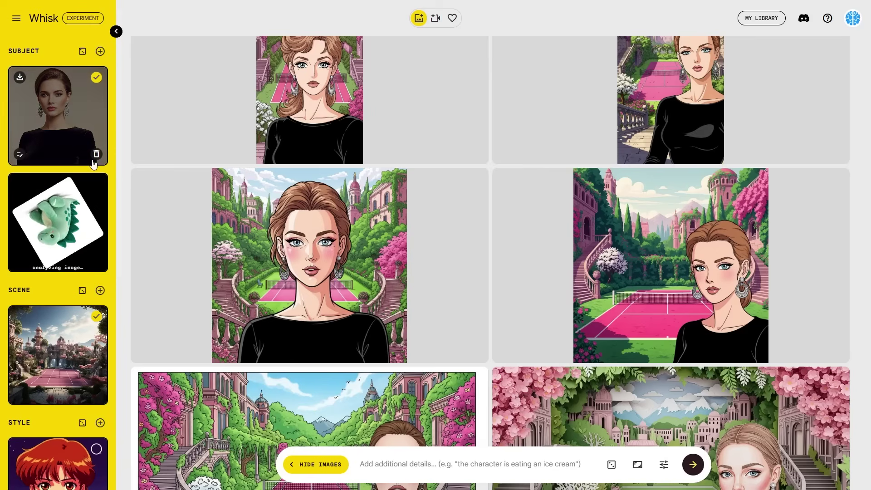
left_click(96, 154)
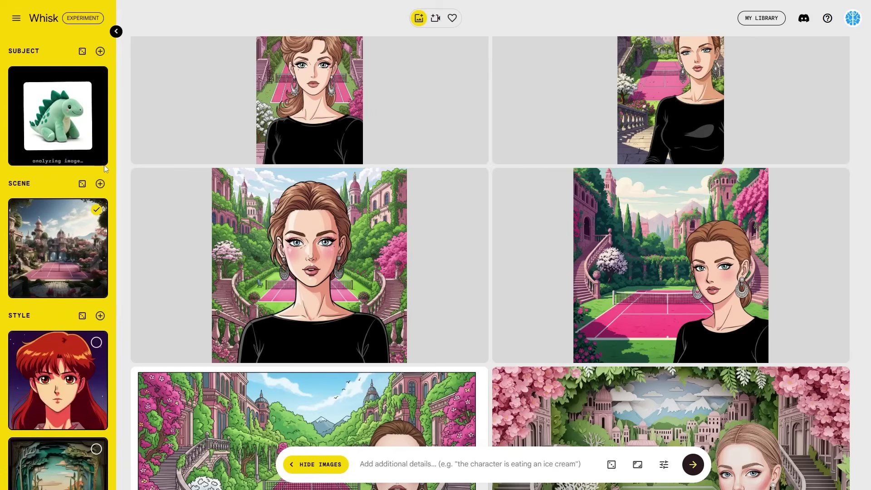
scroll(56, 232, "down", 5)
scroll(58, 239, "up", 6)
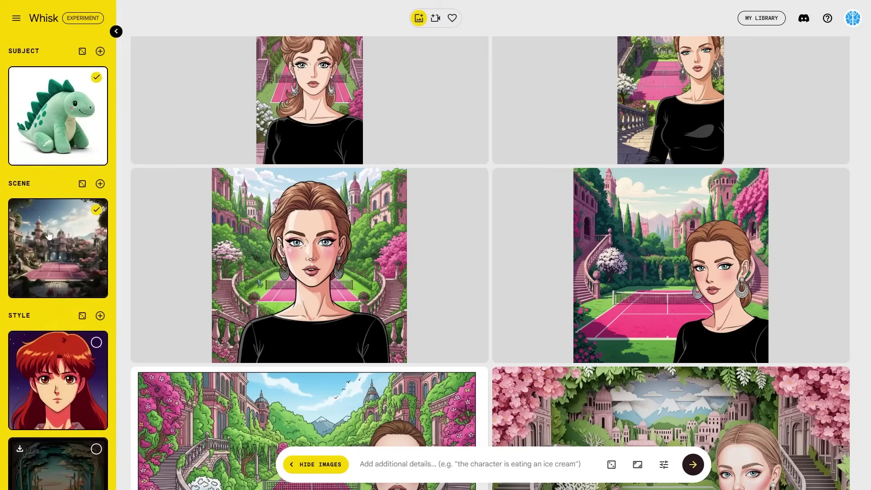
- Activate the red-haired anime style and generate images of the dinosaur in the tennis court scene
scroll(75, 226, "down", 5)
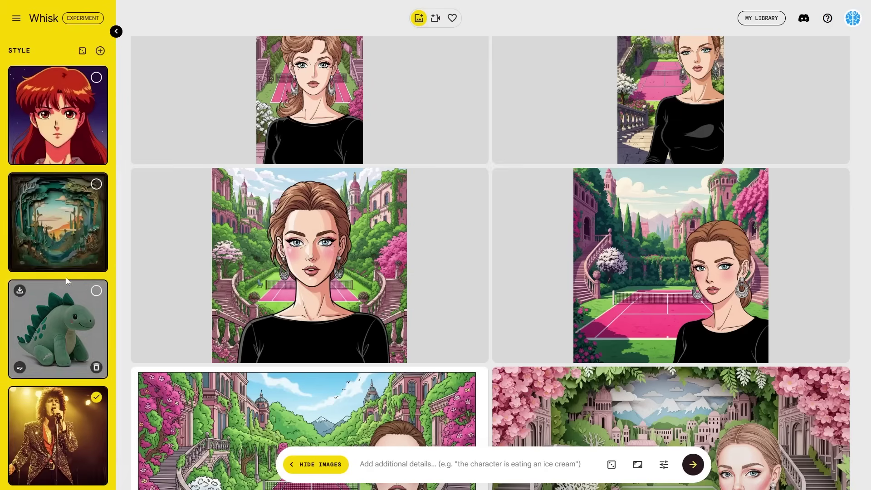
scroll(68, 251, "up", 5)
scroll(69, 250, "down", 3)
scroll(68, 245, "up", 2)
left_click(96, 250)
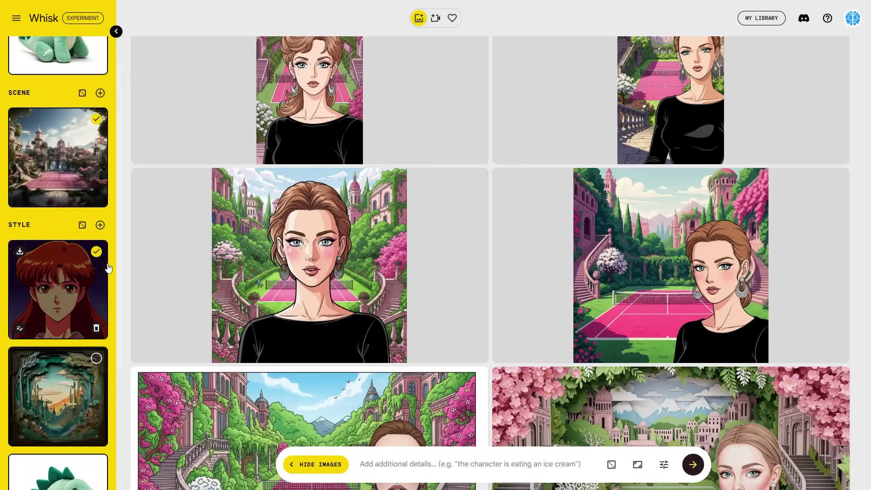
scroll(68, 236, "up", 2)
scroll(94, 245, "down", 5)
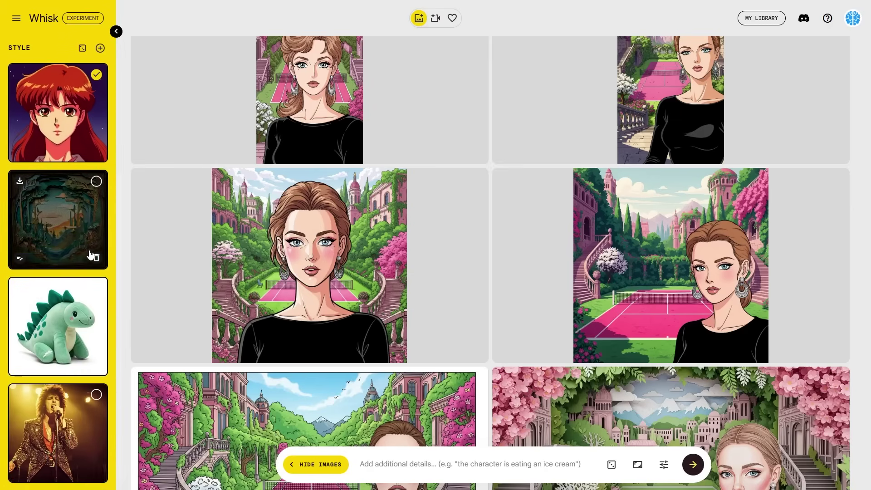
scroll(89, 254, "up", 4)
left_click(693, 464)
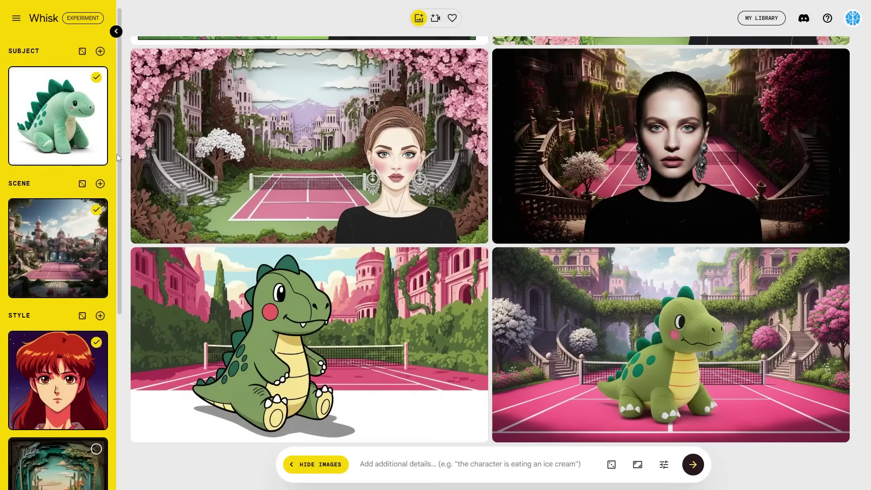
- Delete the dinosaur subject, the tennis court scene and the red-haired anime style
left_click(97, 161)
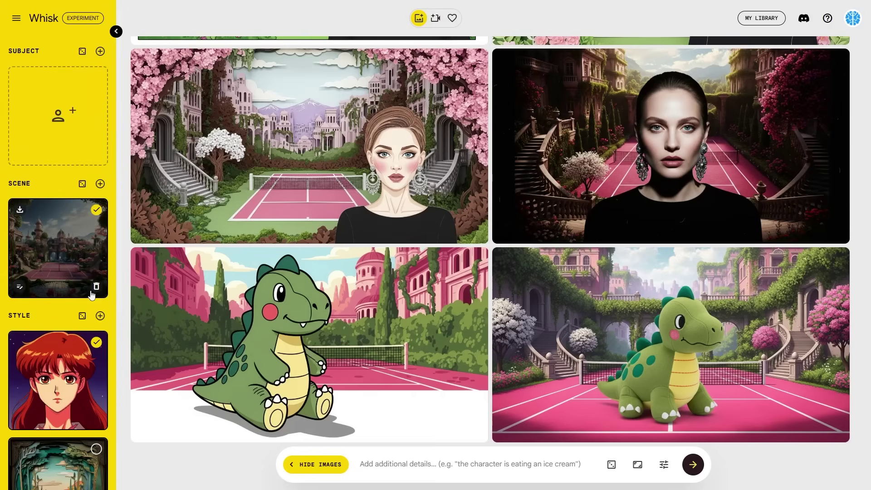
left_click(96, 287)
scroll(96, 290, "down", 3)
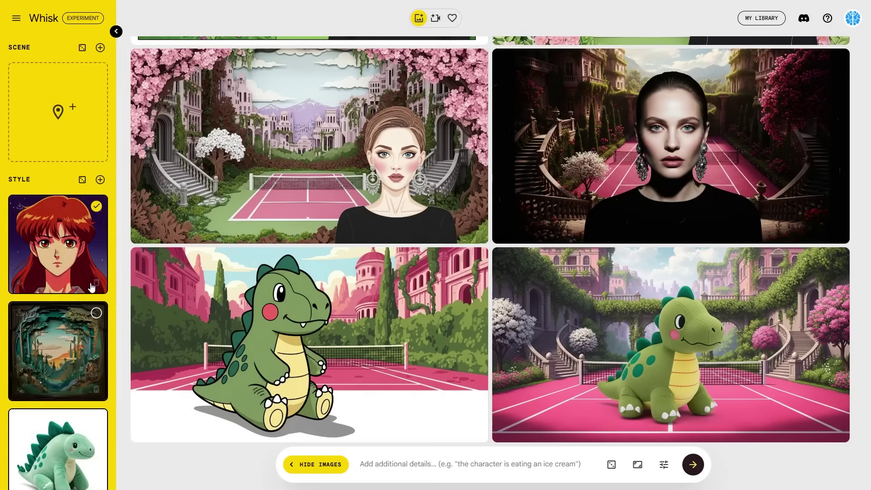
left_click(96, 286)
scroll(46, 281, "up", 3)
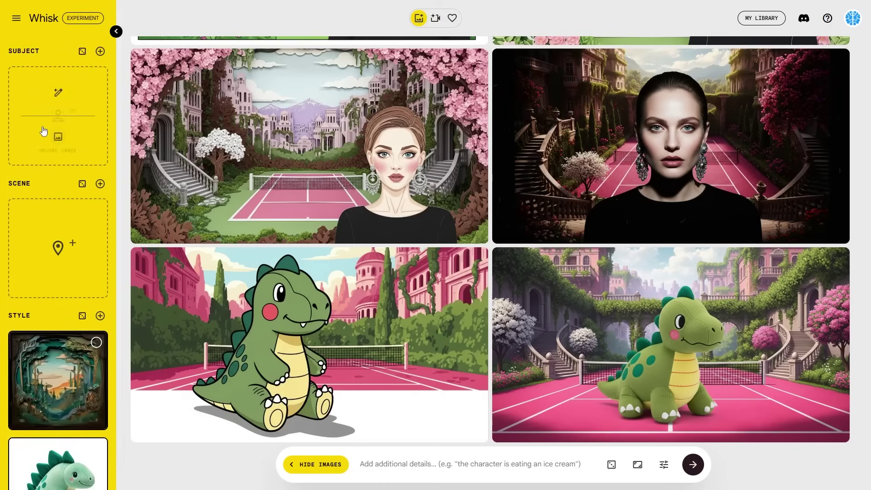
- Upload a red sports car as the subject and a misty road as the scene, and check the car's description
left_click(63, 145)
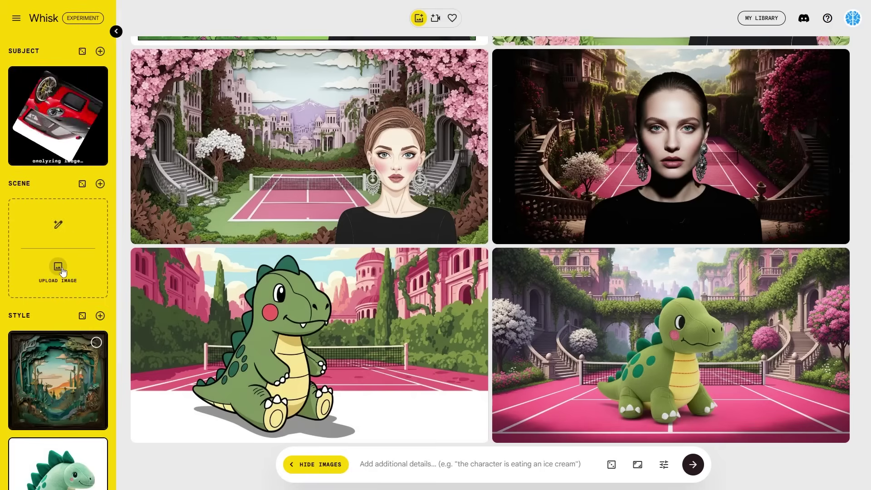
left_click(63, 272)
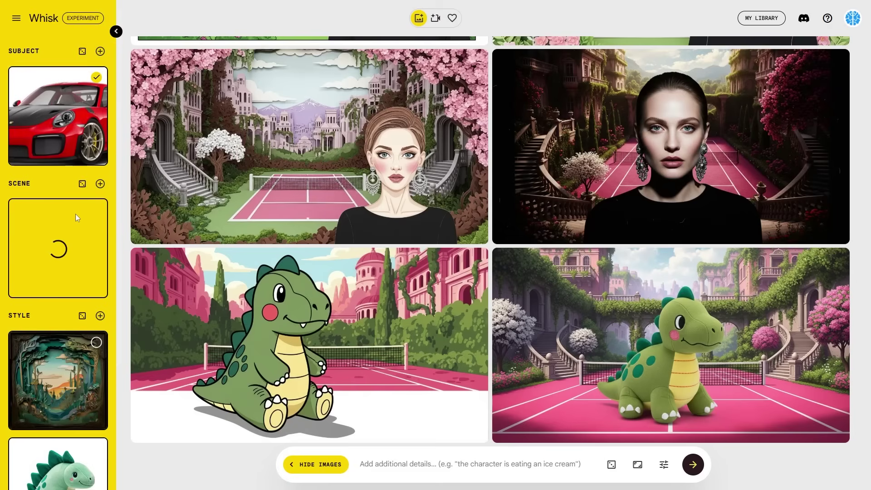
scroll(69, 263, "down", 3)
scroll(62, 287, "up", 3)
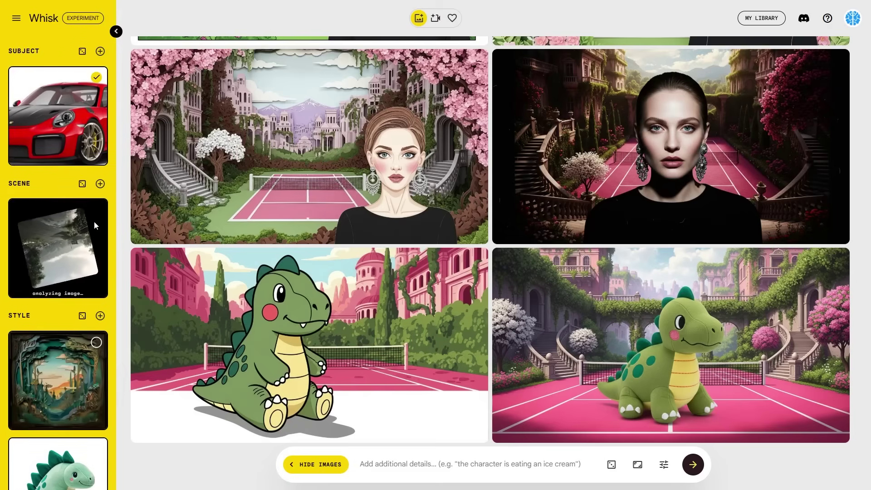
left_click(26, 154)
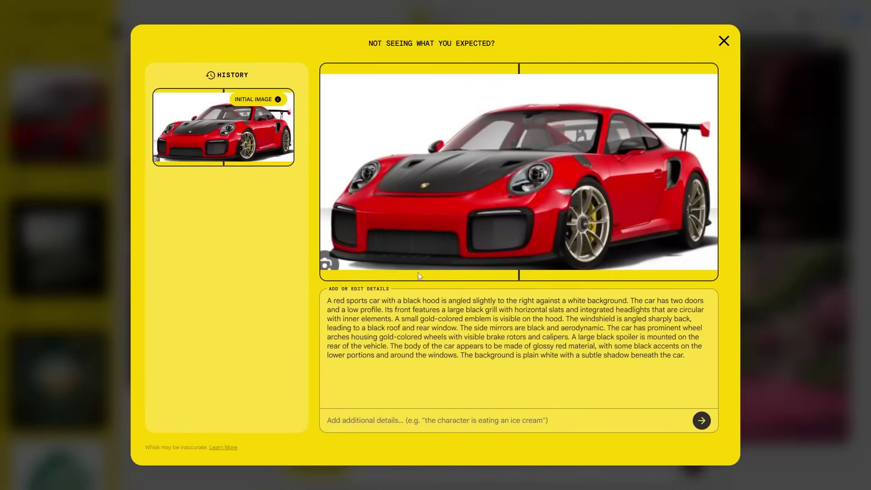
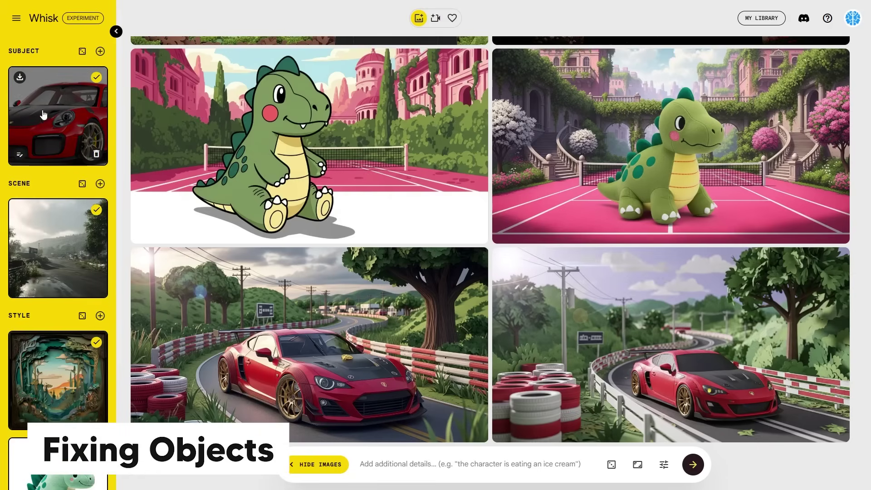
- Replace "sports car" with "911 gt2rs" in the red car subject's description and reopen it to review the generated versions
left_click(22, 155)
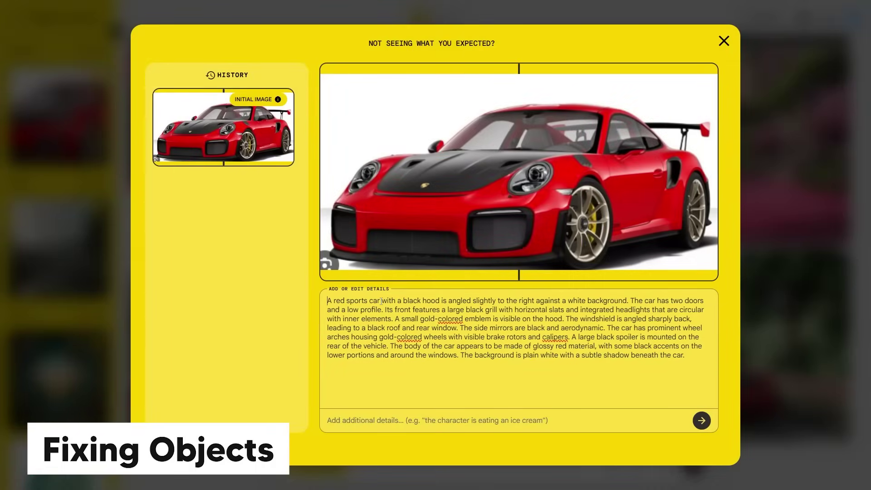
left_click_drag(381, 301, 347, 301)
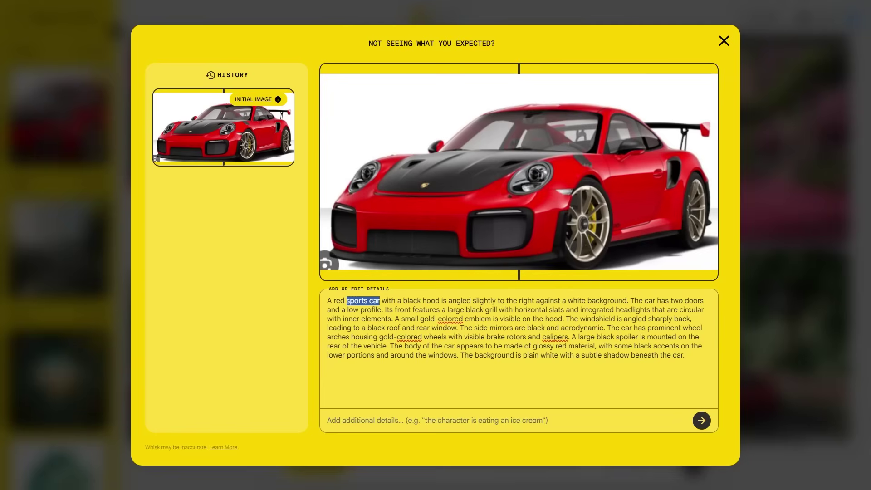
type("911 gt2")
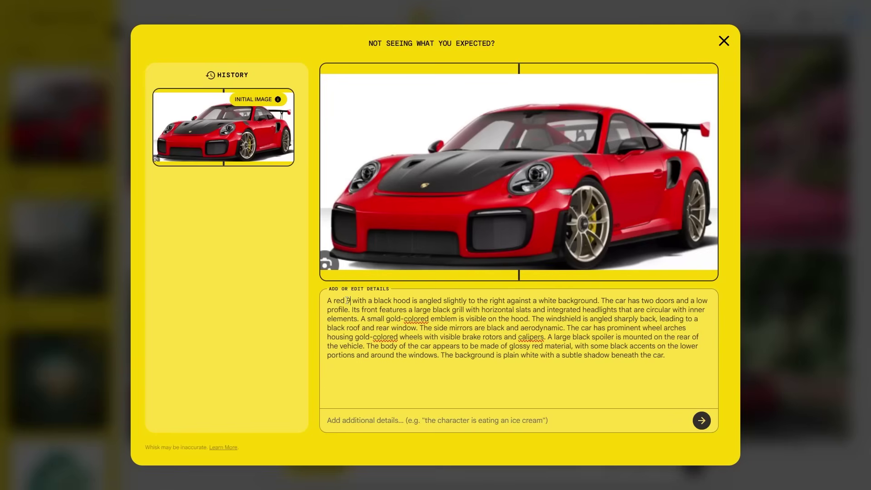
type("rs")
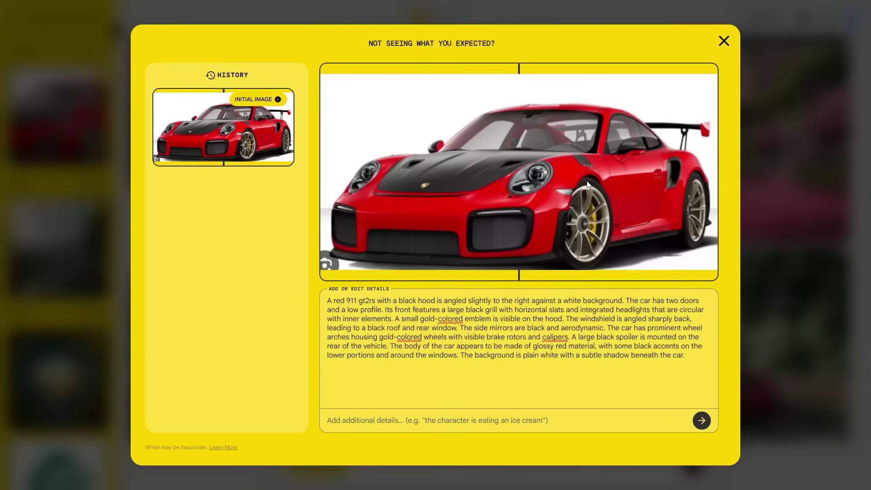
left_click(724, 42)
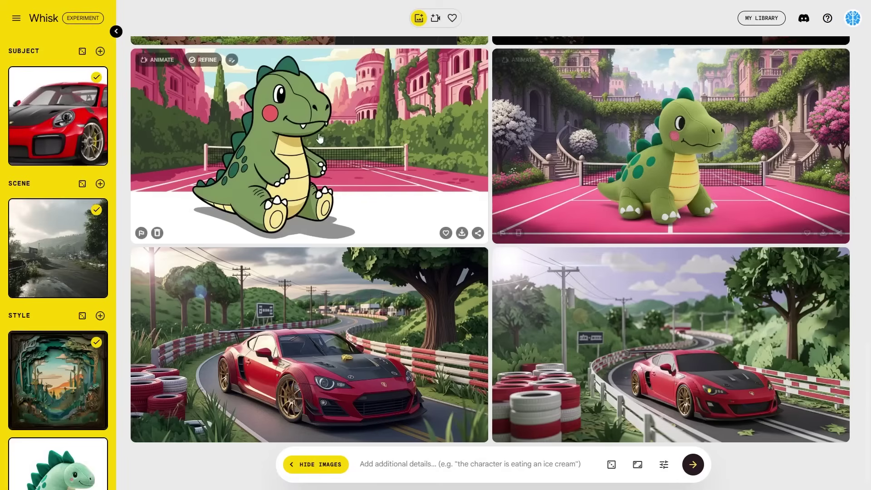
left_click(21, 157)
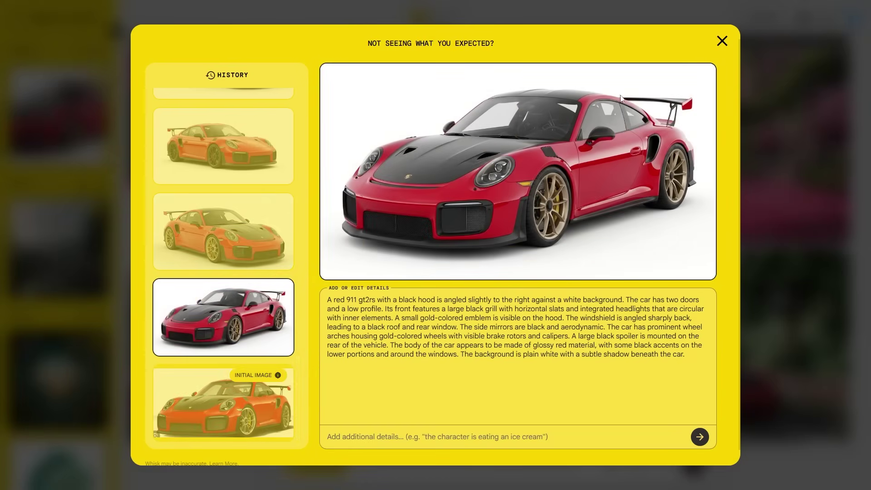
- Close the subject editor and generate new images of the edited red car in the road scene
left_click(721, 42)
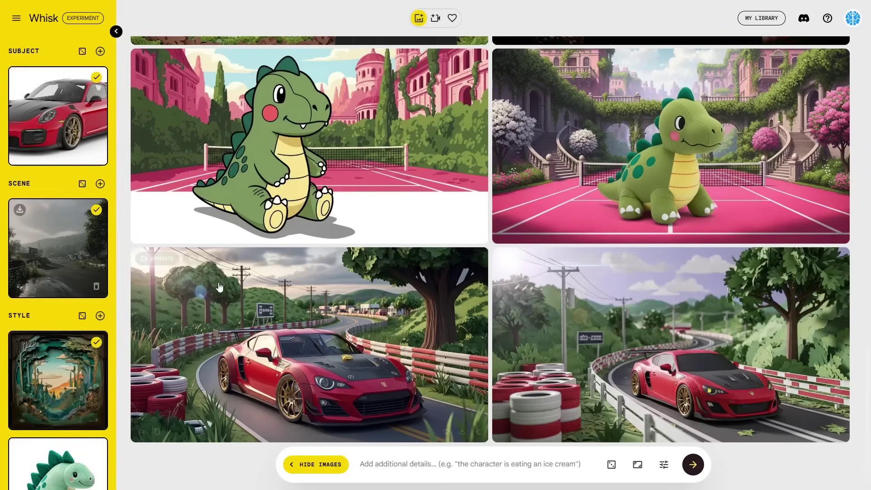
left_click(692, 464)
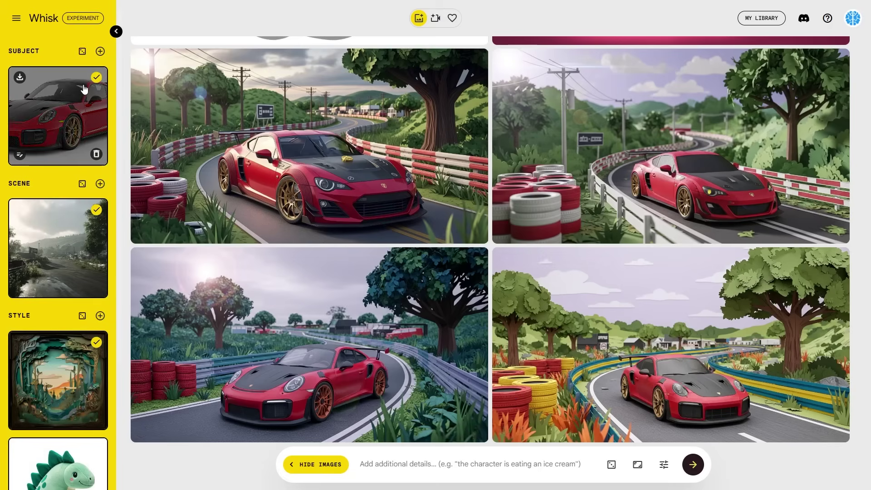
- Review the red car subject's version history, comparing the initial image and its description with the "911 gt2rs" version
left_click(19, 154)
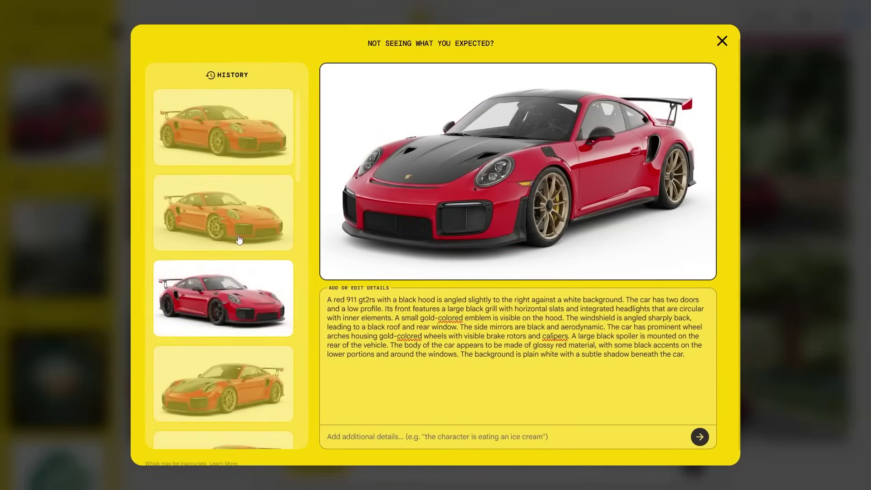
scroll(249, 230, "down", 2)
scroll(249, 230, "up", 4)
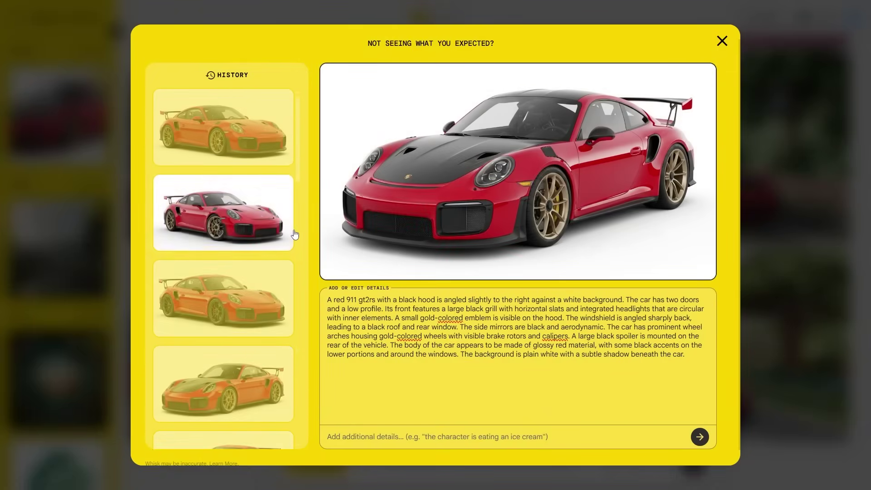
scroll(271, 219, "down", 3)
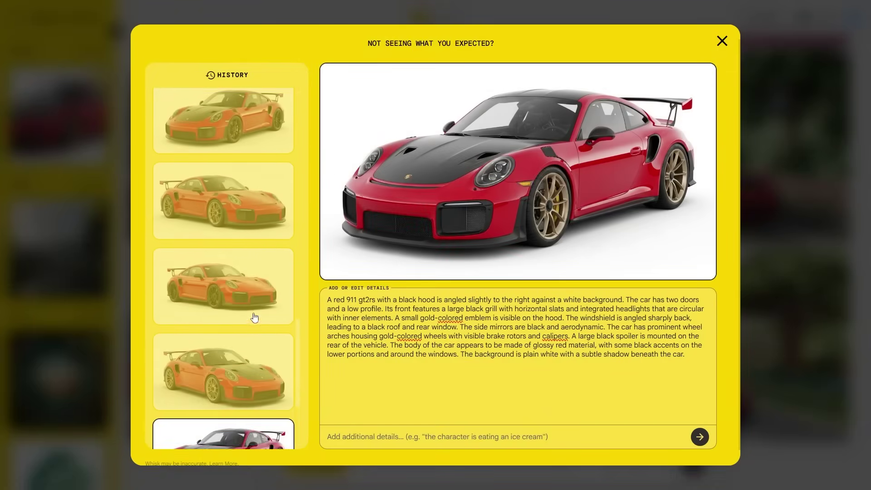
left_click(251, 403)
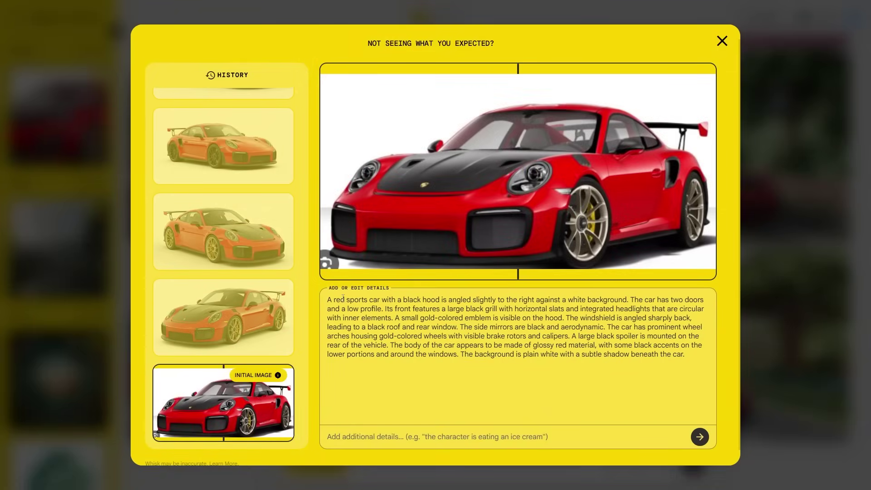
left_click(283, 323)
left_click_drag(377, 300, 352, 300)
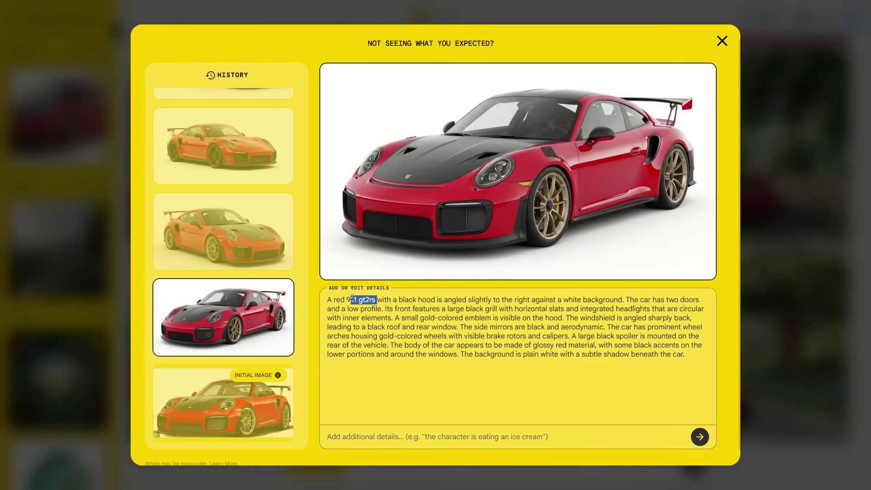
left_click(254, 404)
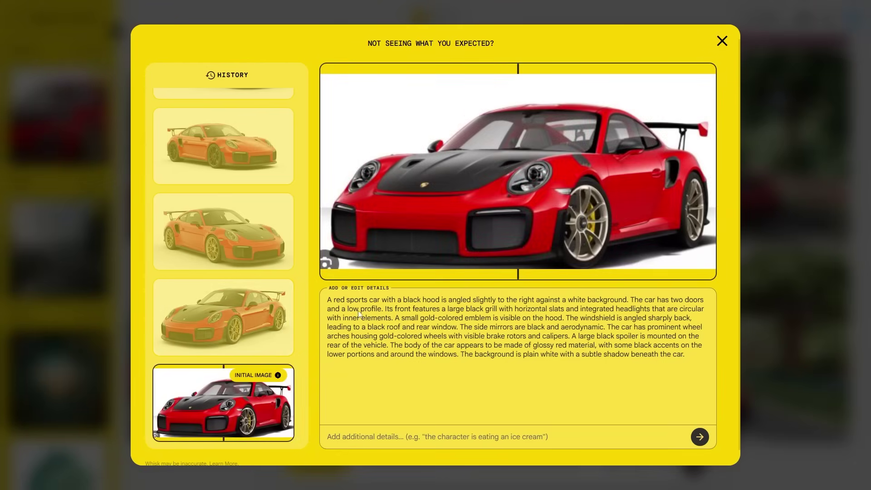
left_click(276, 319)
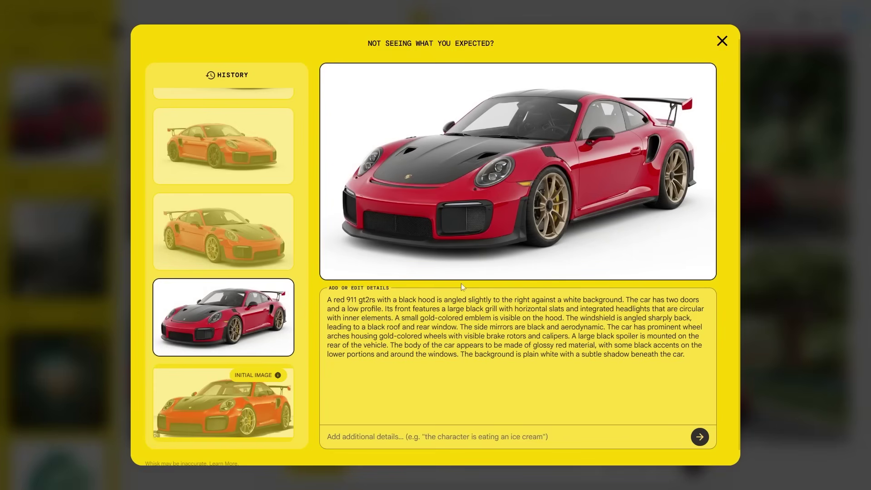
left_click_drag(676, 354, 327, 300)
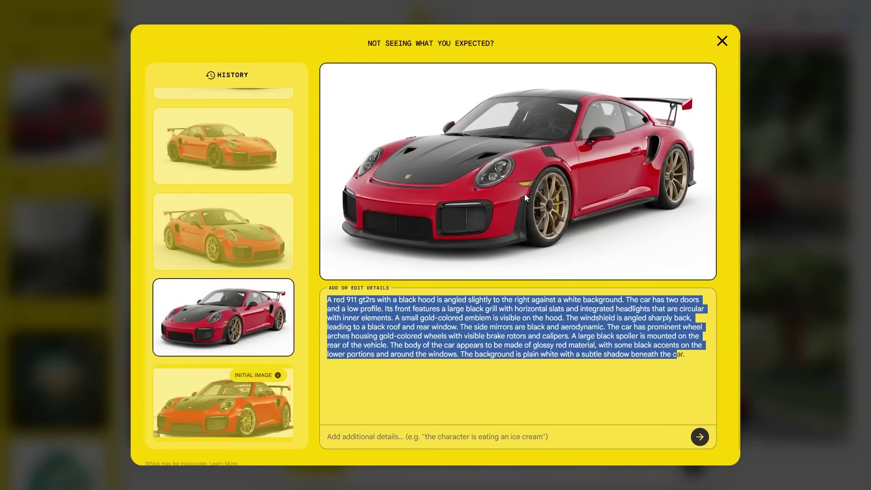
left_click(721, 43)
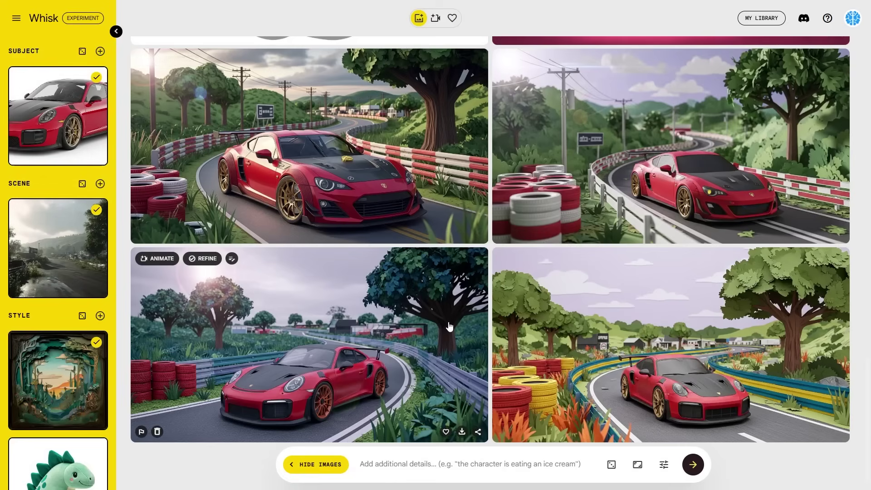
- Examine the description of the new image with red tire stacks, checking the phrase "A layered paper red 911 gt2rs"
left_click(231, 258)
scroll(336, 358, "down", 3)
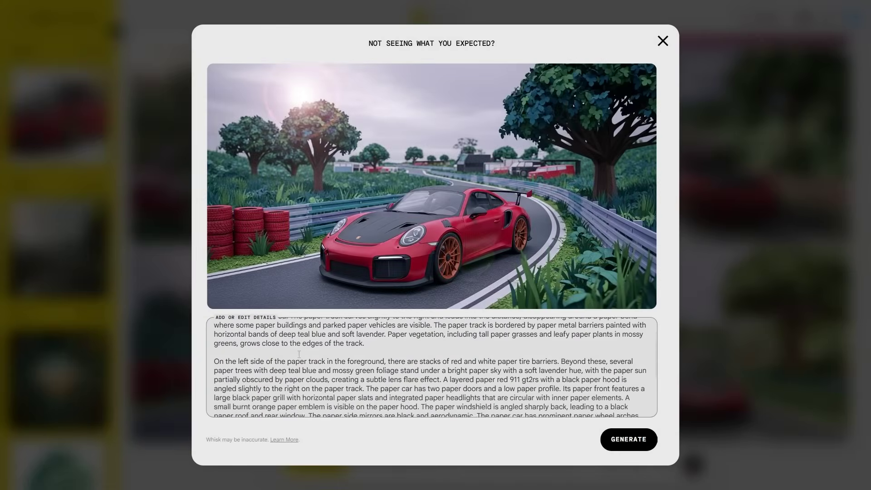
scroll(330, 357, "up", 5)
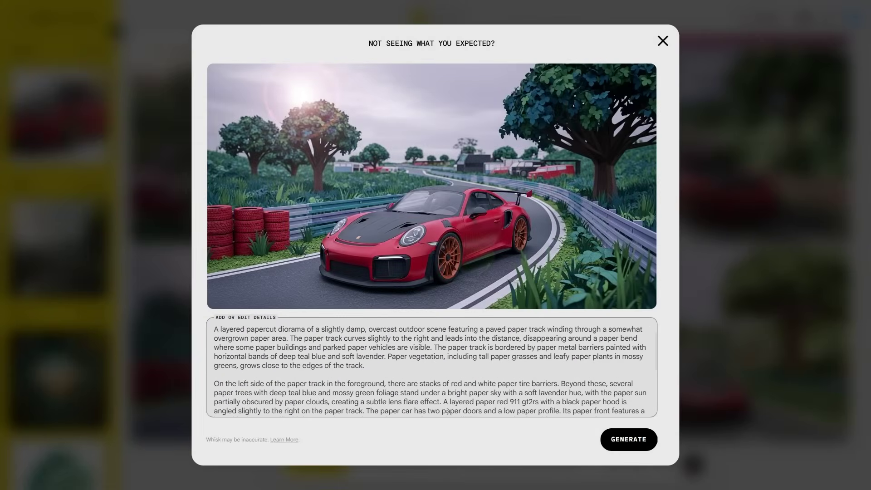
scroll(447, 411, "down", 2)
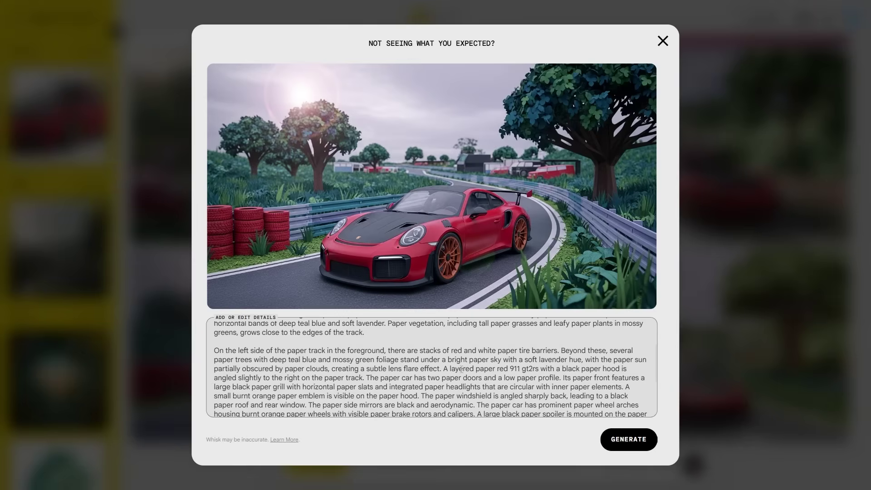
left_click_drag(443, 370, 539, 371)
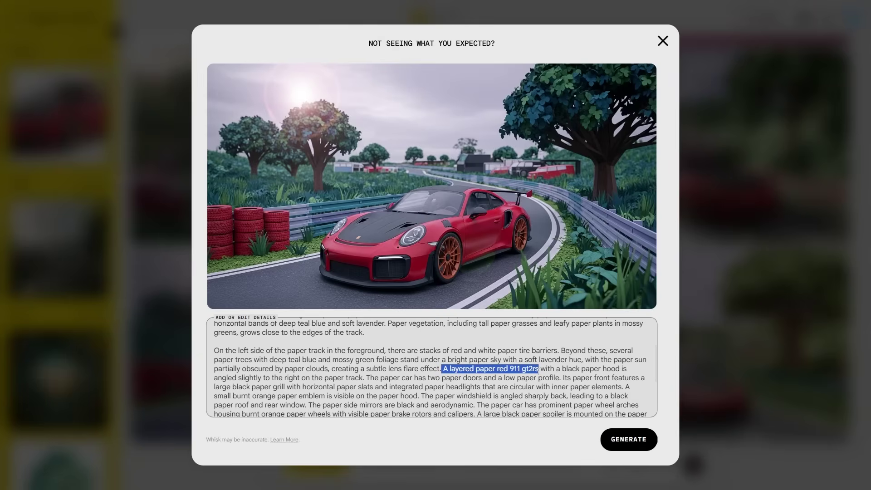
left_click(657, 45)
- Animate the car image with red tire stacks using the prompt "The car is parked and camera moves cinematicly around the car"
mouse_move(76, 245)
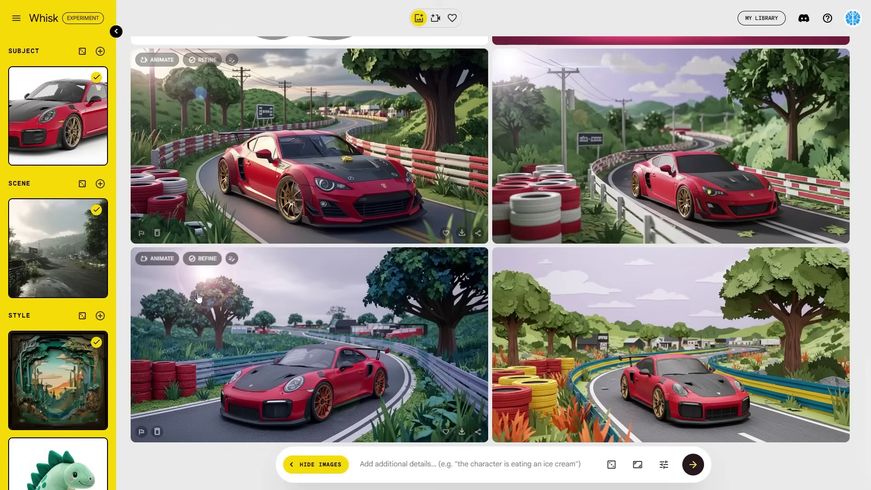
left_click(163, 258)
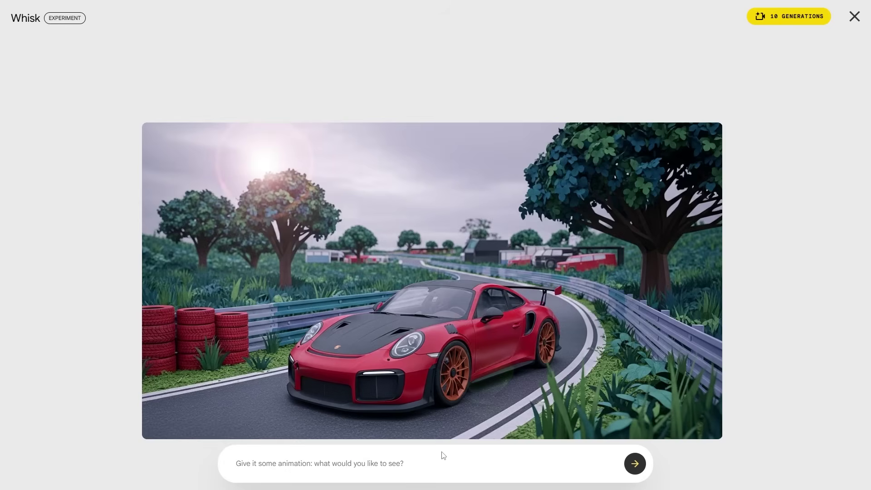
type("The car is parking and camera moves cinematicly around the car")
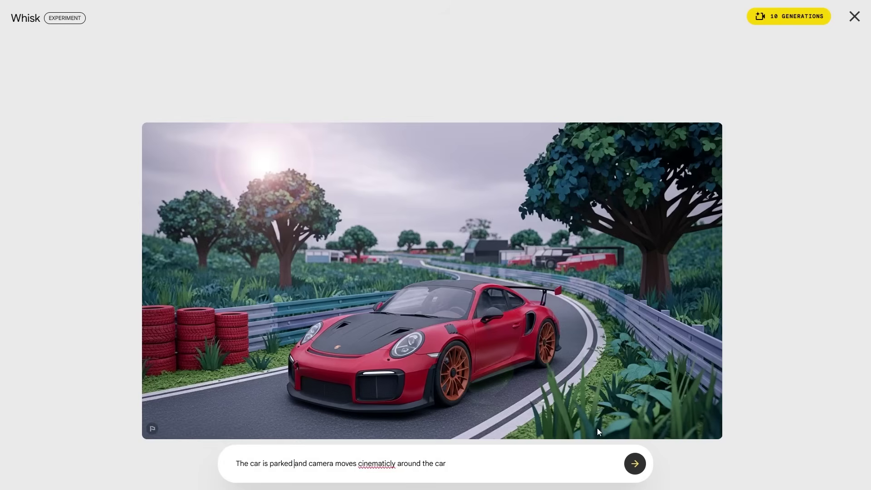
left_click(634, 463)
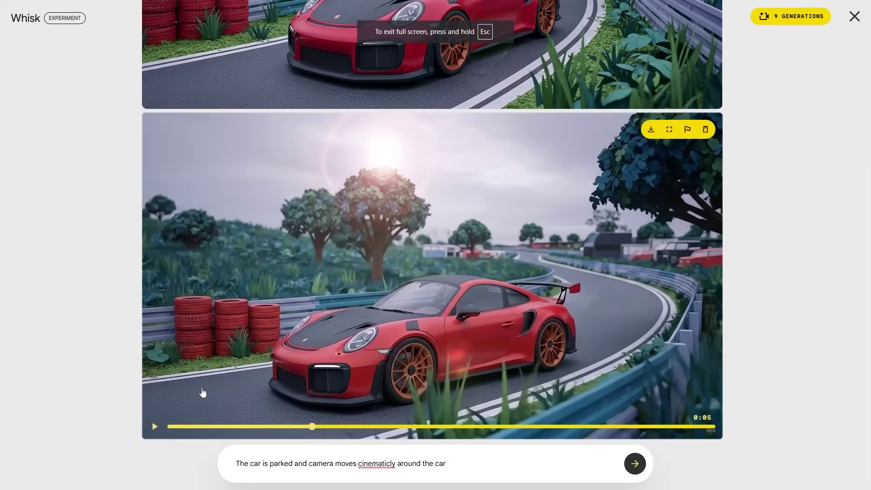
- Play the generated car animation from its start and replay it in full screen
left_click(172, 426)
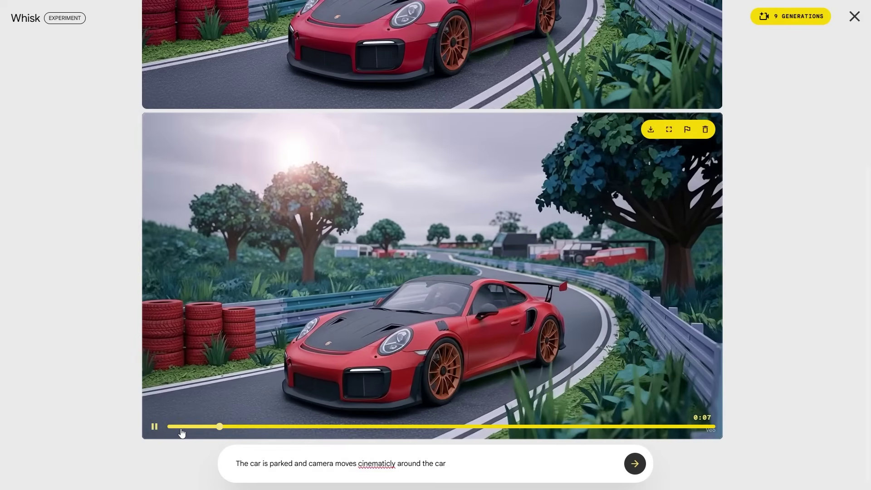
left_click(668, 130)
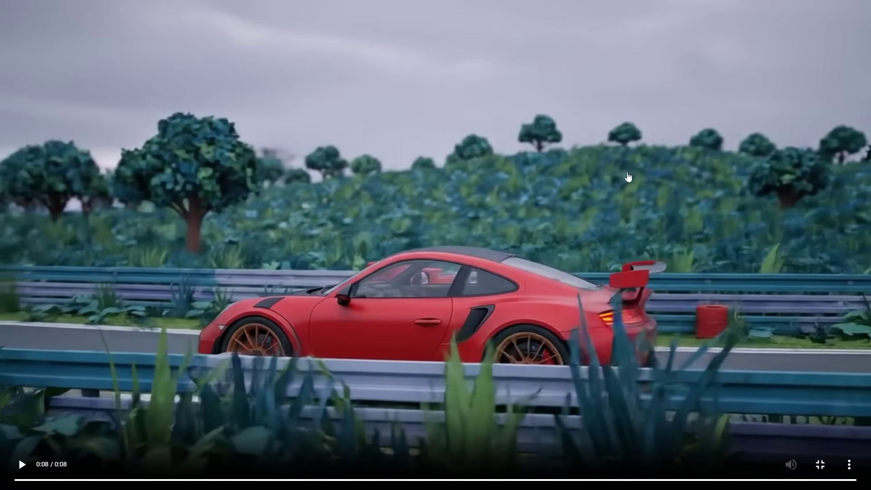
left_click(21, 465)
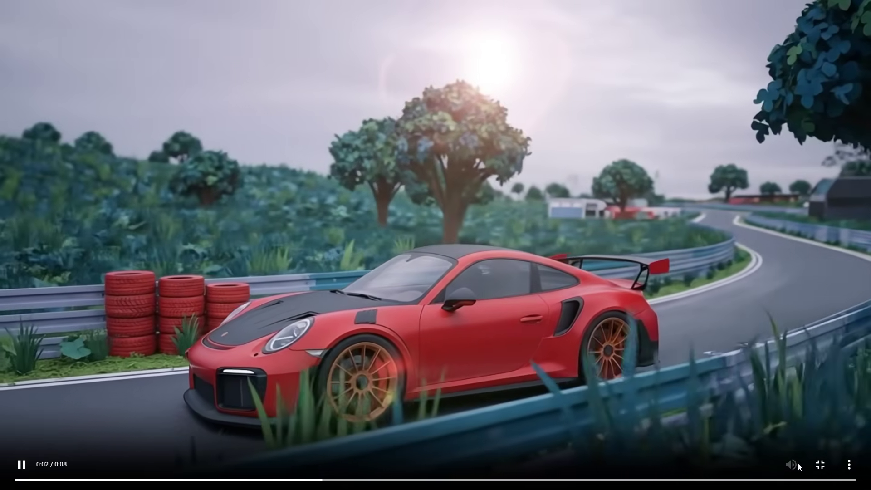
left_click(820, 464)
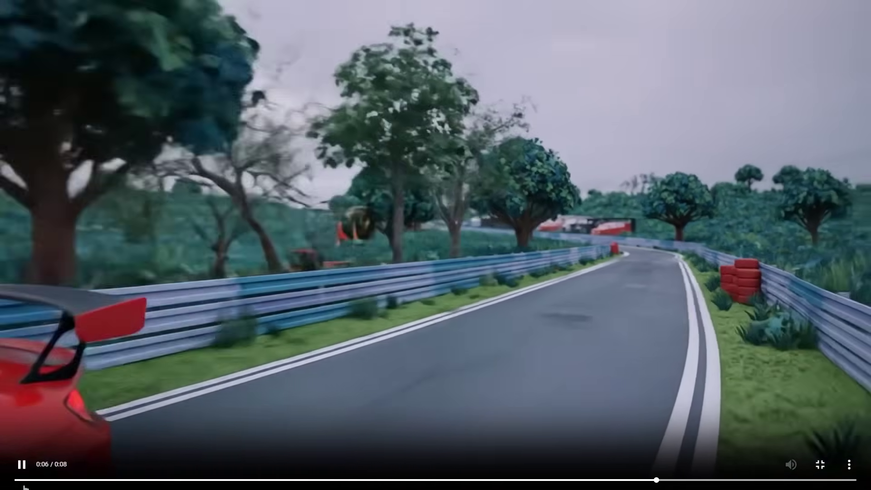
left_click(45, 479)
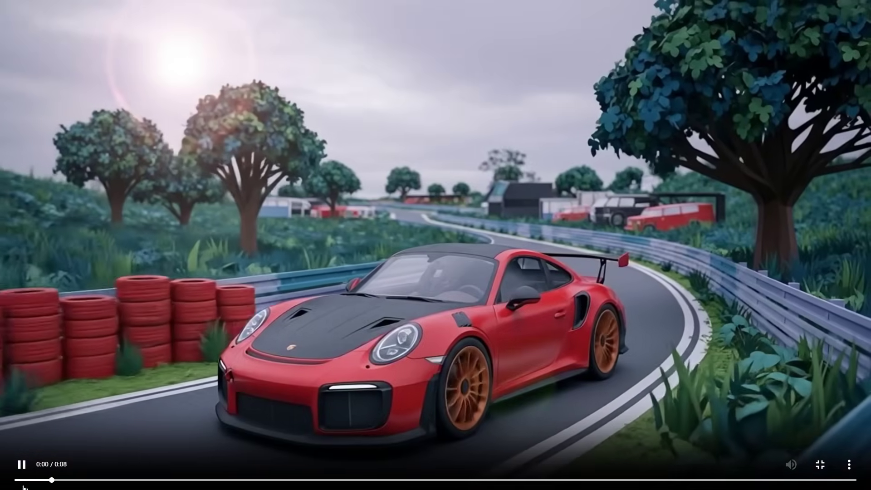
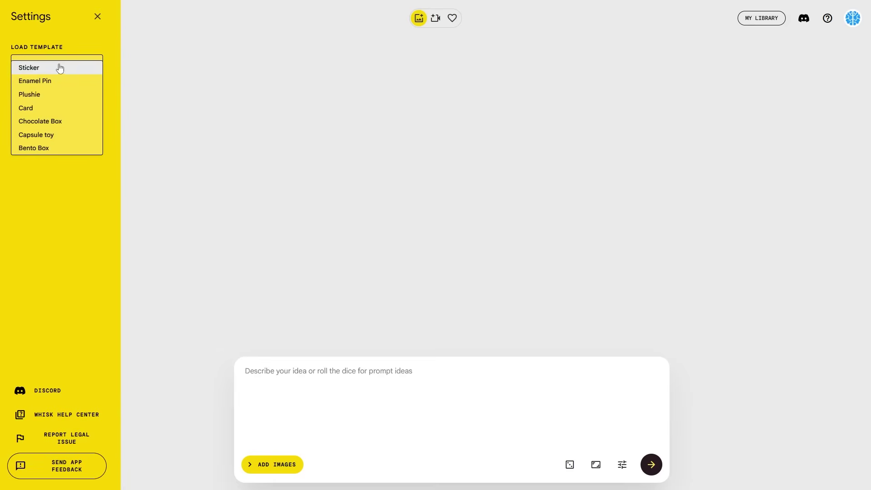
- Load the Bento Box template and replace it with the Plushie template
left_click(64, 148)
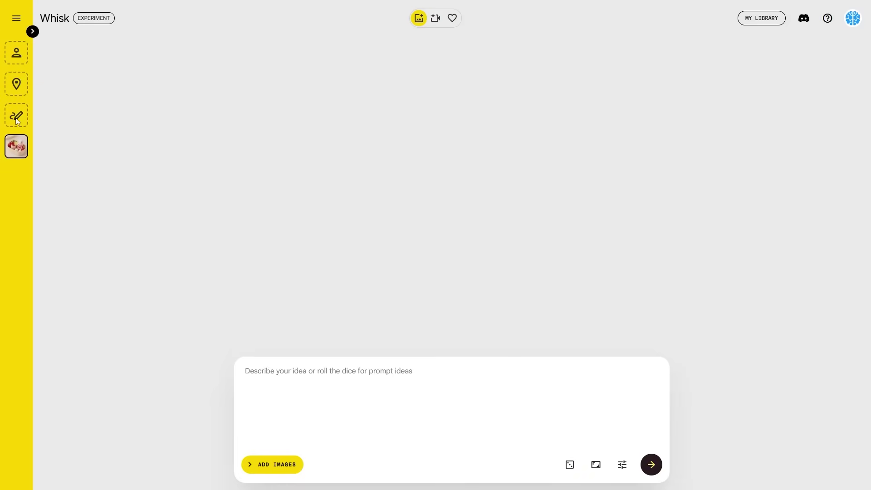
left_click(17, 18)
left_click(50, 67)
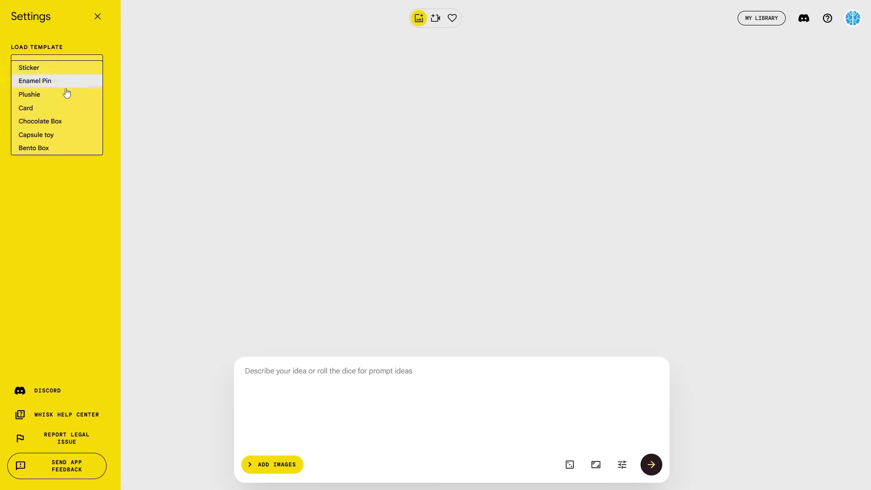
left_click(60, 121)
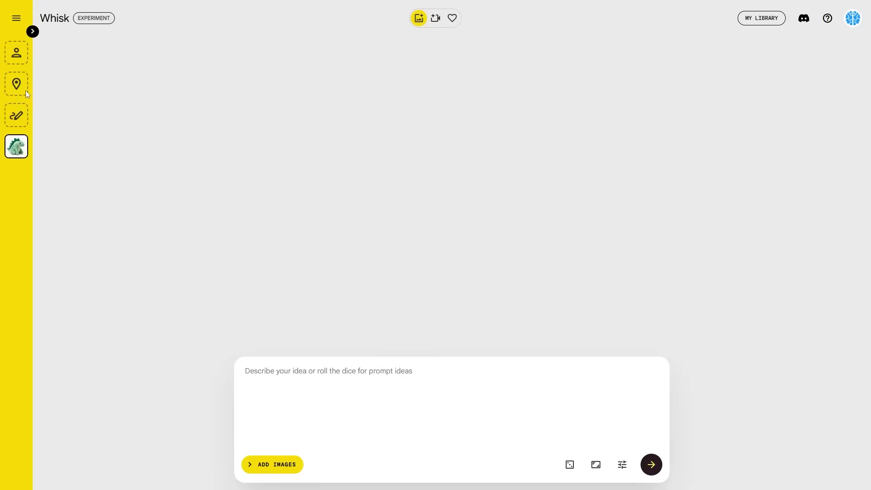
- Expand the image slots and add a random subject and a random scene
left_click(33, 33)
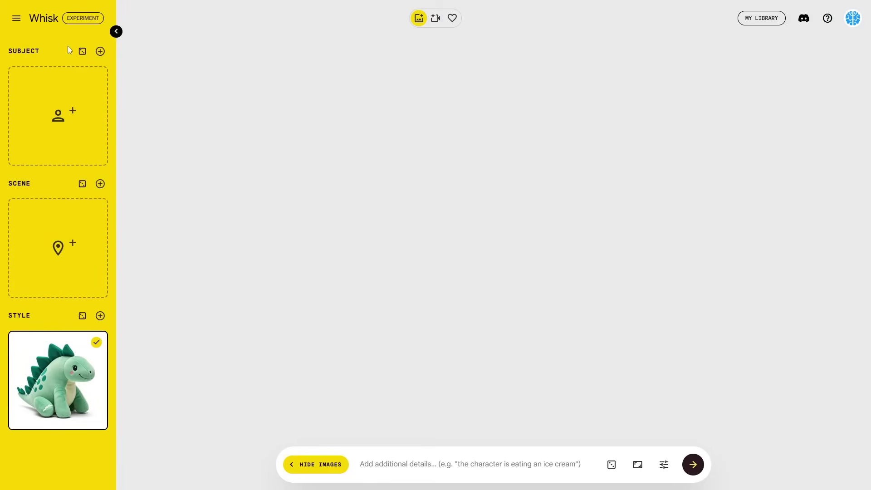
left_click(82, 51)
left_click(82, 183)
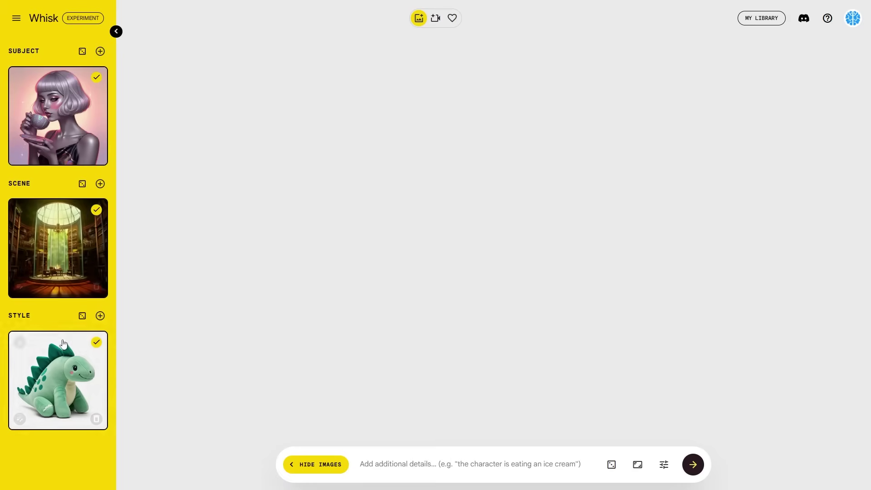
- Add random style images alongside the plush dinosaur, ending with the papercut forest style, and review the selected images
left_click(82, 316)
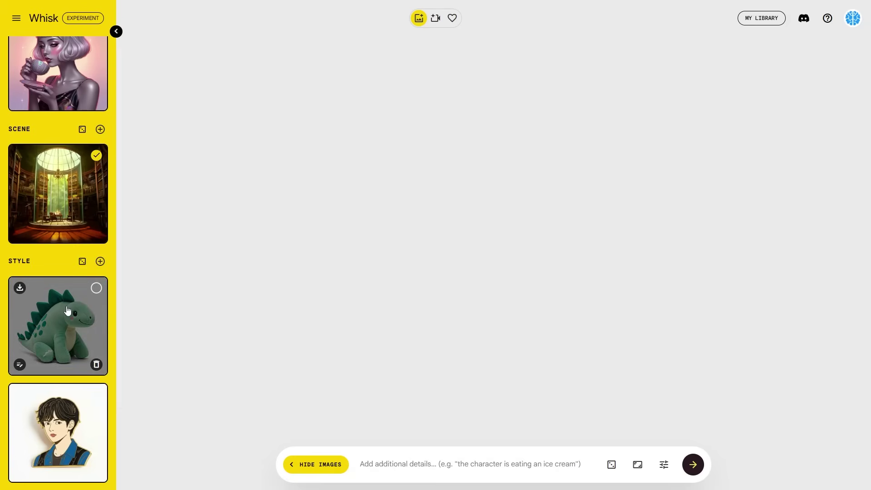
scroll(67, 309, "down", 2)
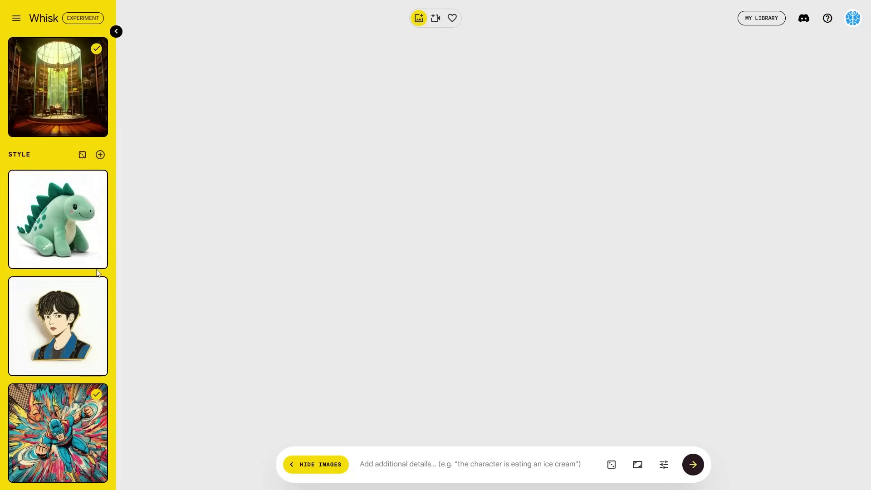
left_click(82, 155)
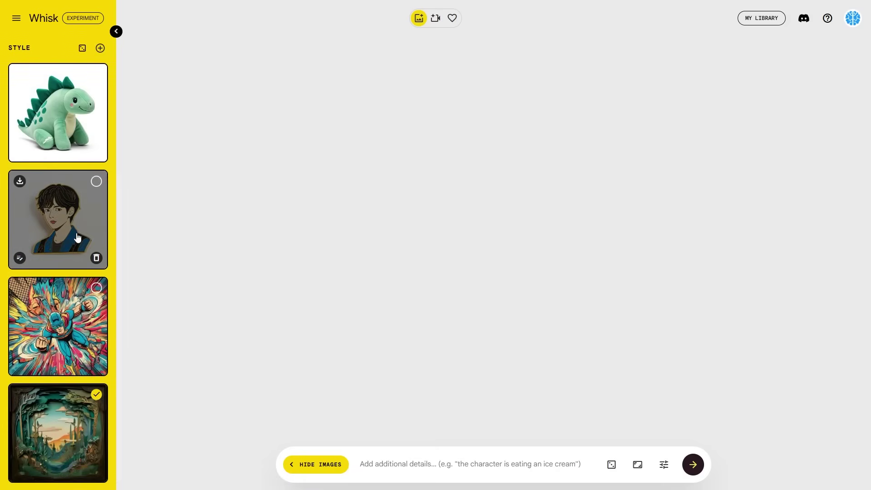
scroll(59, 191, "up", 6)
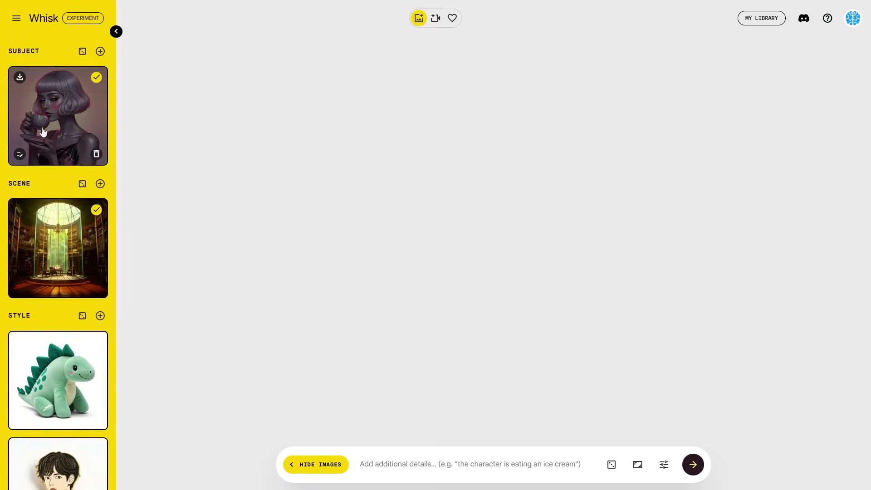
scroll(81, 235, "down", 3)
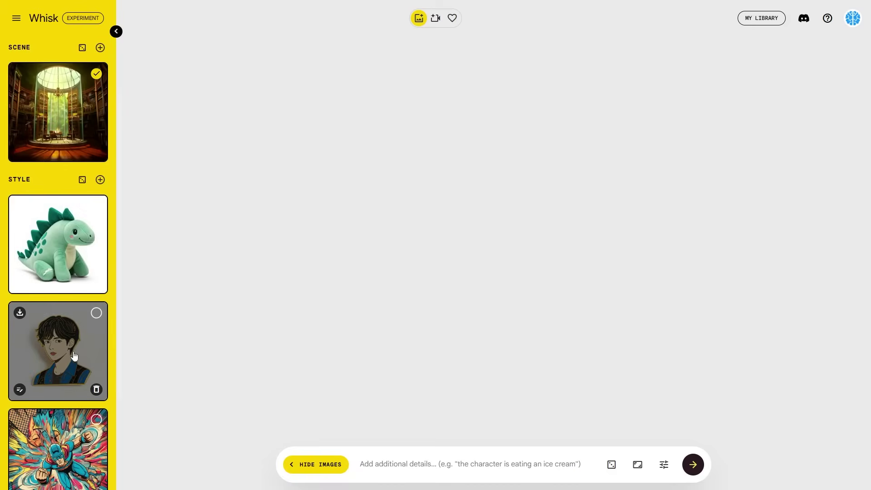
scroll(71, 313, "down", 3)
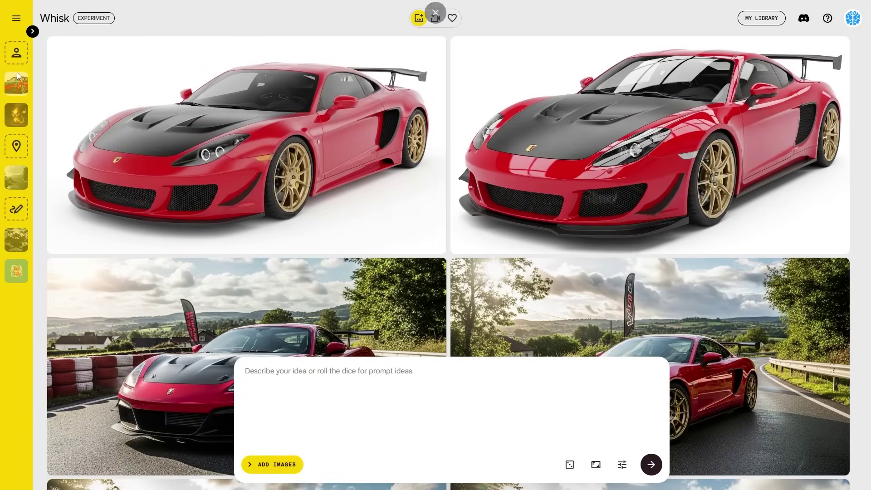
scroll(398, 214, "down", 8)
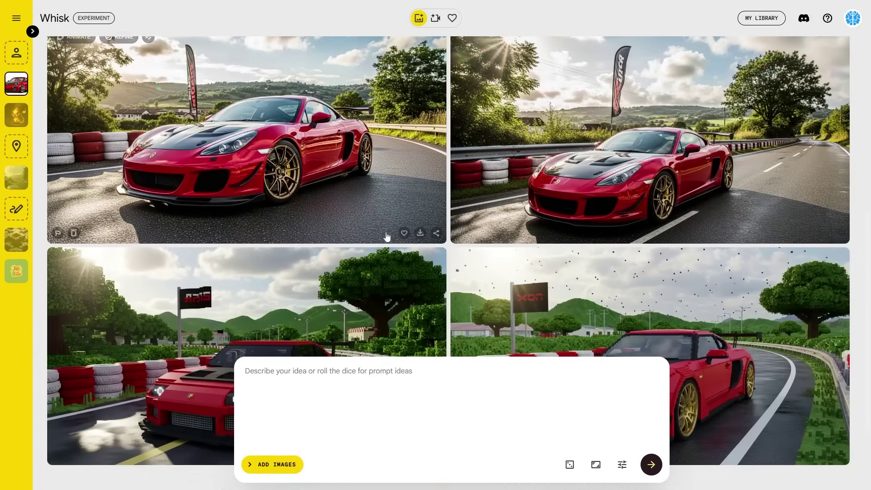
scroll(222, 190, "up", 5)
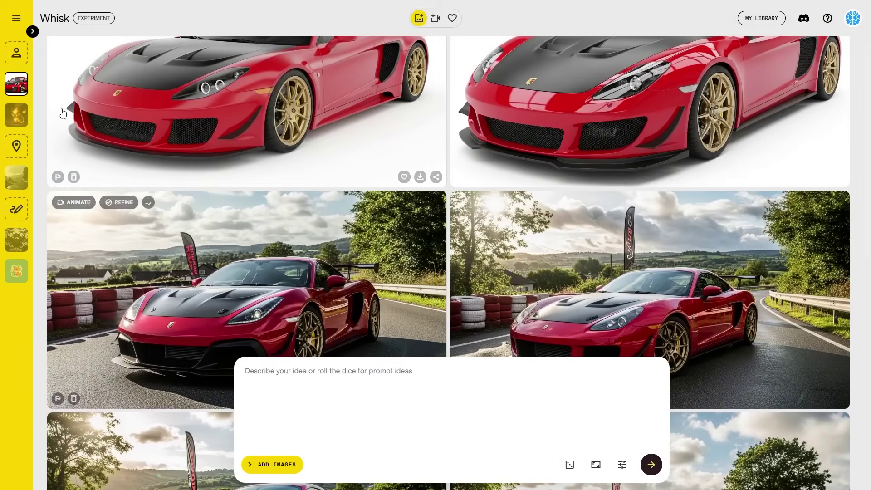
left_click(16, 19)
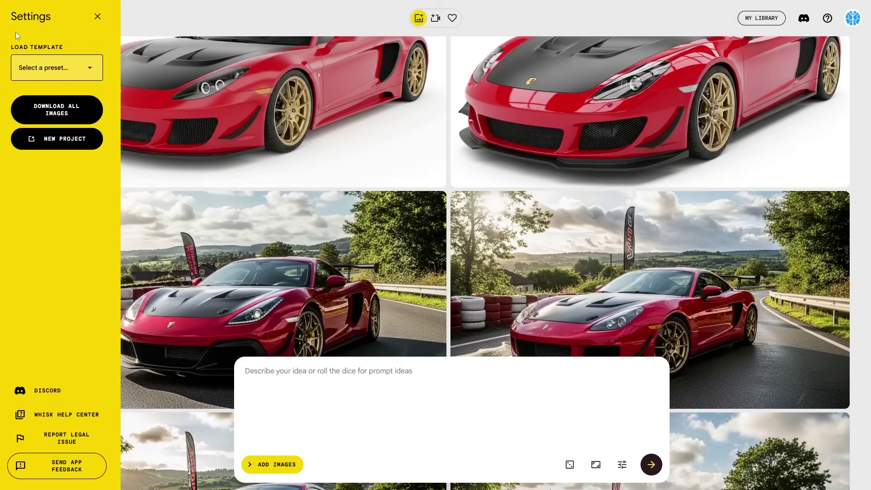
left_click(79, 69)
left_click(98, 16)
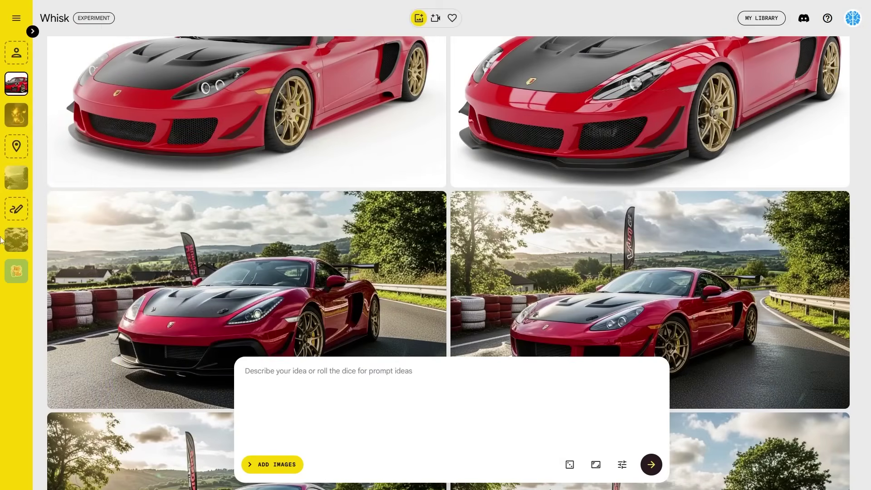
- Open the fox sticker project from the library, return to the library and open the mushroom forest project
left_click(761, 18)
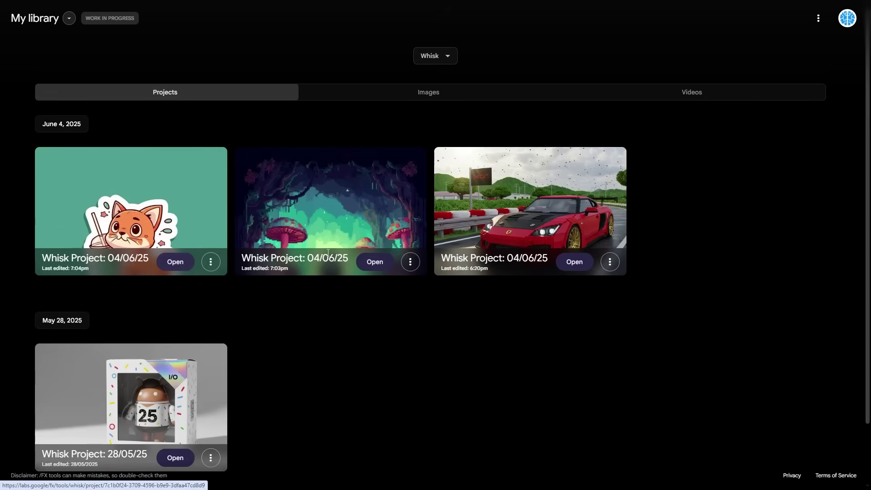
left_click(175, 266)
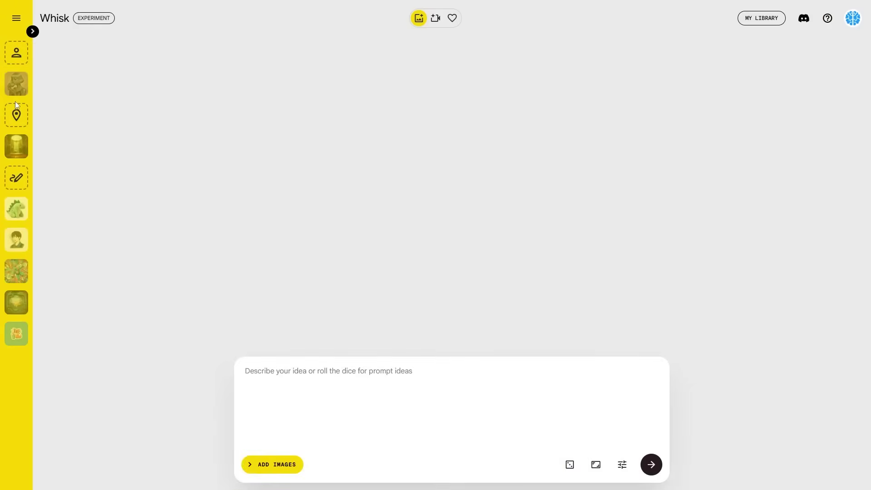
left_click(757, 21)
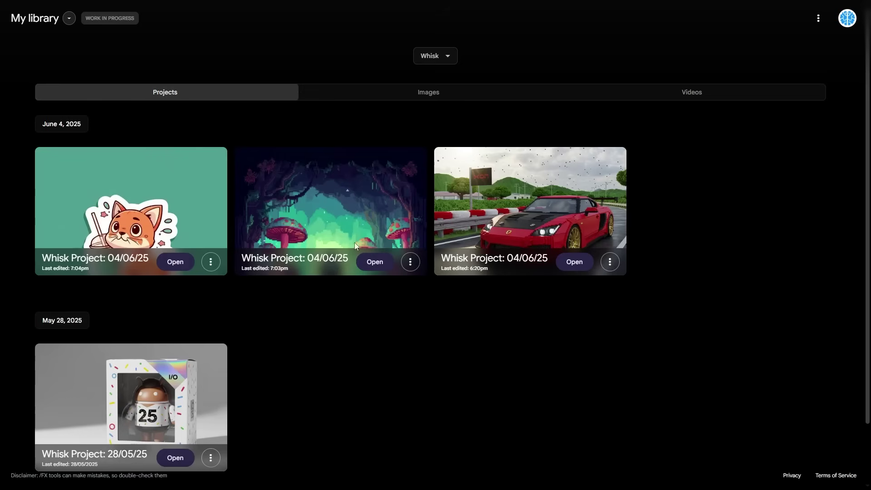
left_click(382, 266)
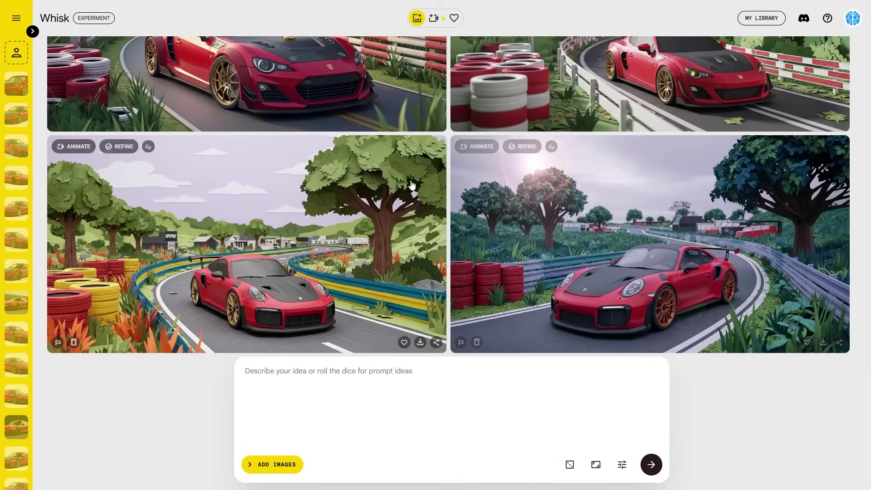
- Create a share link, ingredients included, for the red sports car image with the purple sky, and close the sharing dialog
left_click(838, 343)
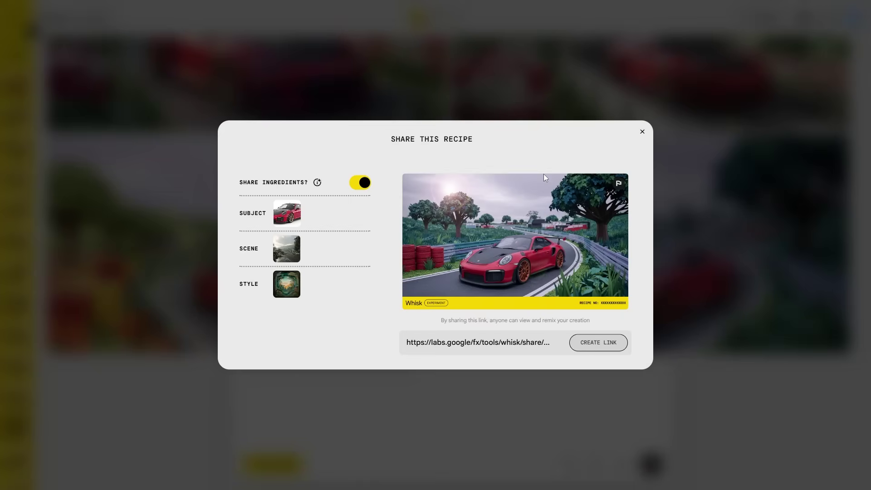
left_click(599, 343)
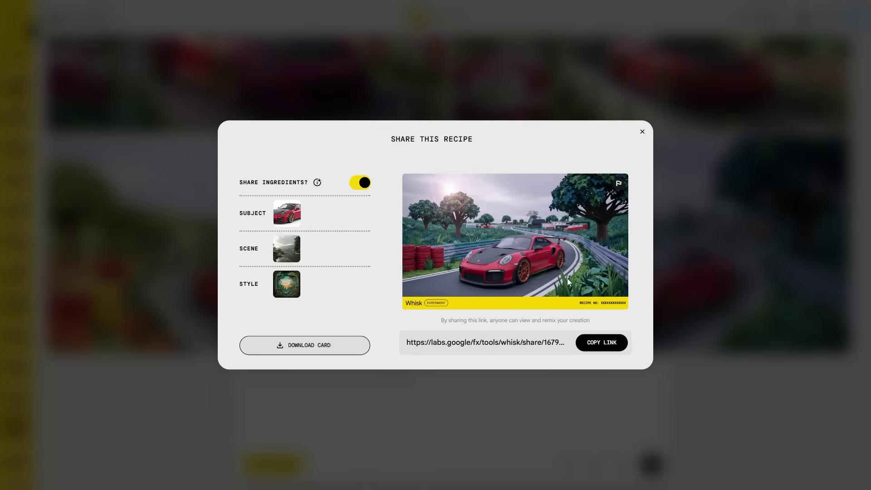
left_click(642, 132)
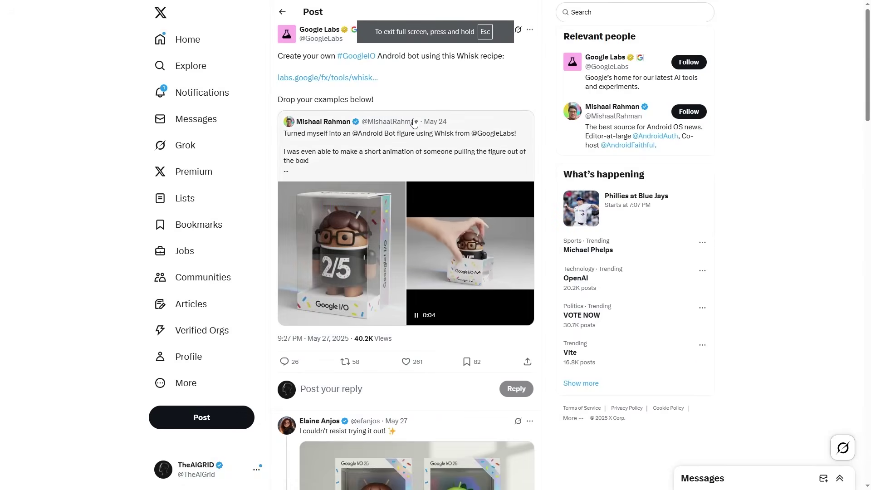
- Open the Whisk recipe linked in the Google Labs post on X, start an own version and expand its image slots
left_click(369, 83)
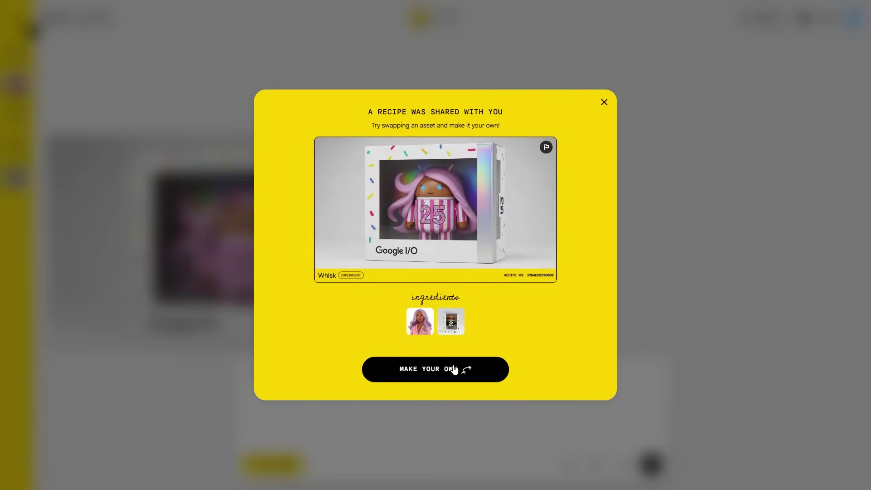
left_click(453, 368)
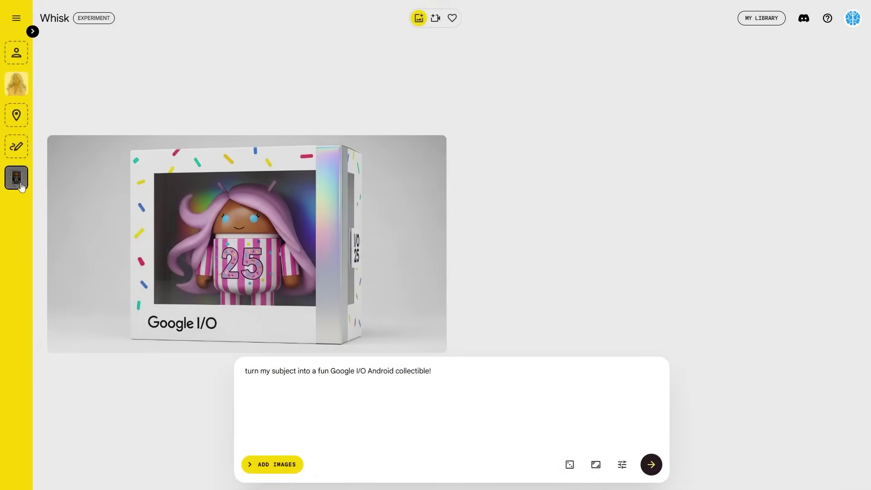
left_click(32, 31)
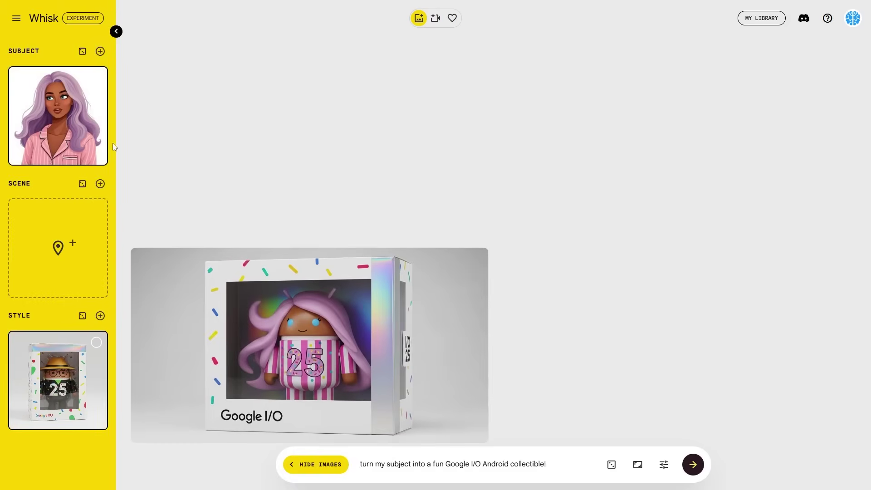
- Replace the recipe's subject with the selfie of the bearded man among ancient ruins and generate the Google I/O Android collectible
mouse_move(79, 90)
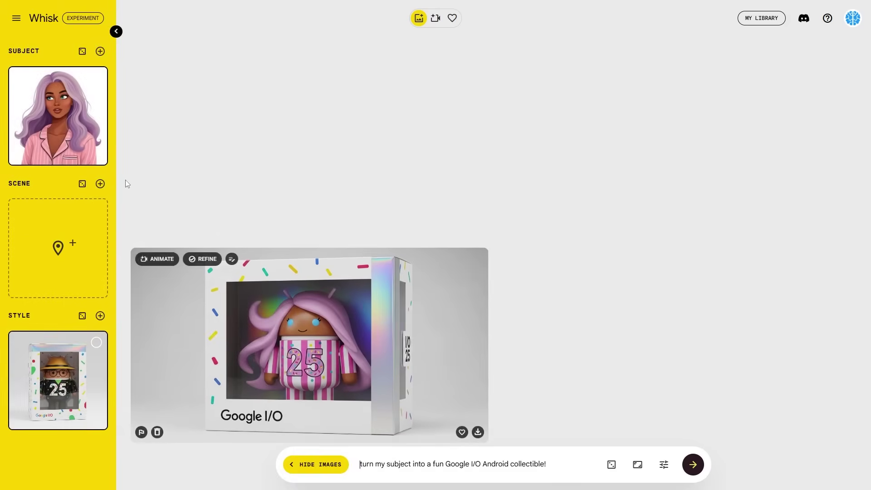
mouse_move(96, 156)
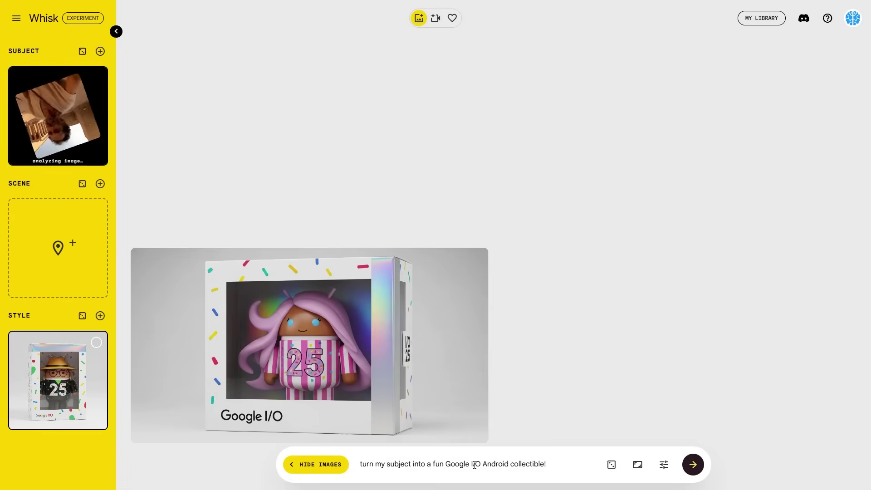
left_click(693, 465)
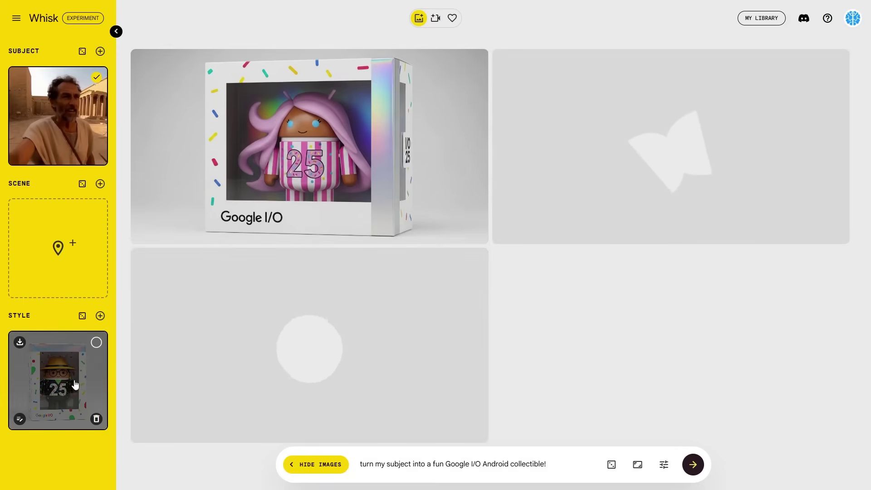
- Refine the subject image with the detail "white background png" and choose the realistic version of the bearded man
mouse_move(177, 136)
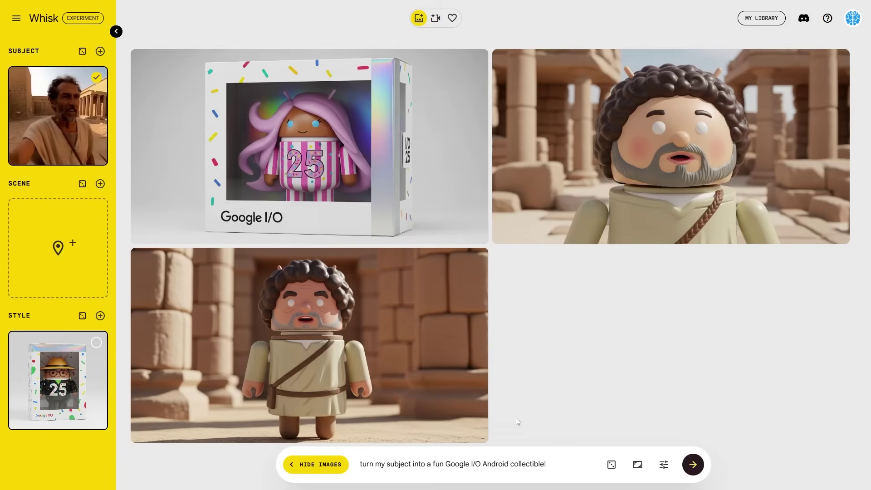
mouse_move(355, 205)
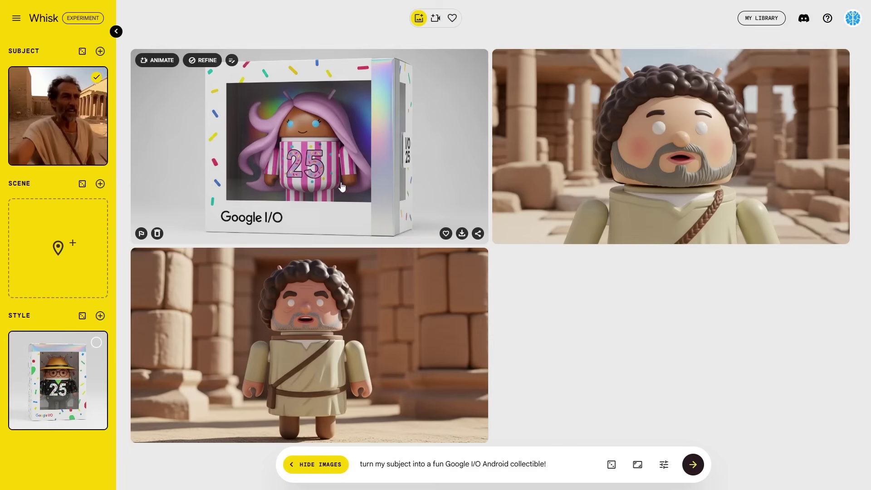
mouse_move(701, 124)
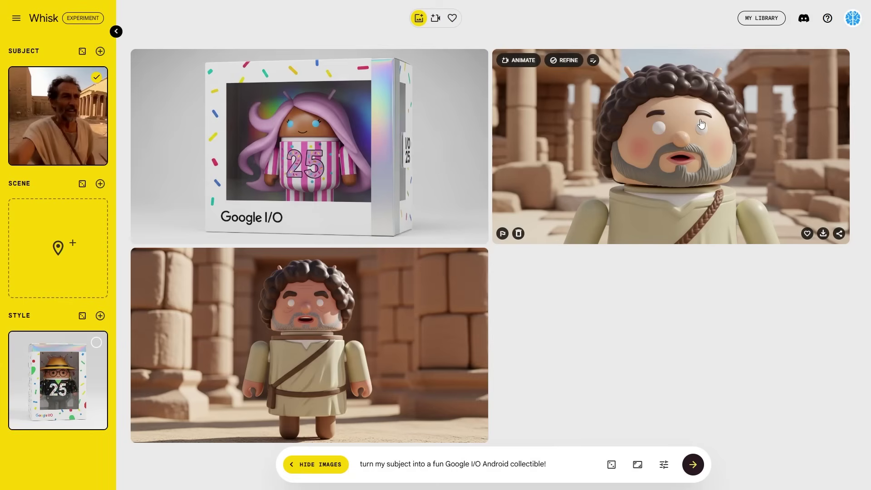
mouse_move(359, 131)
mouse_move(34, 132)
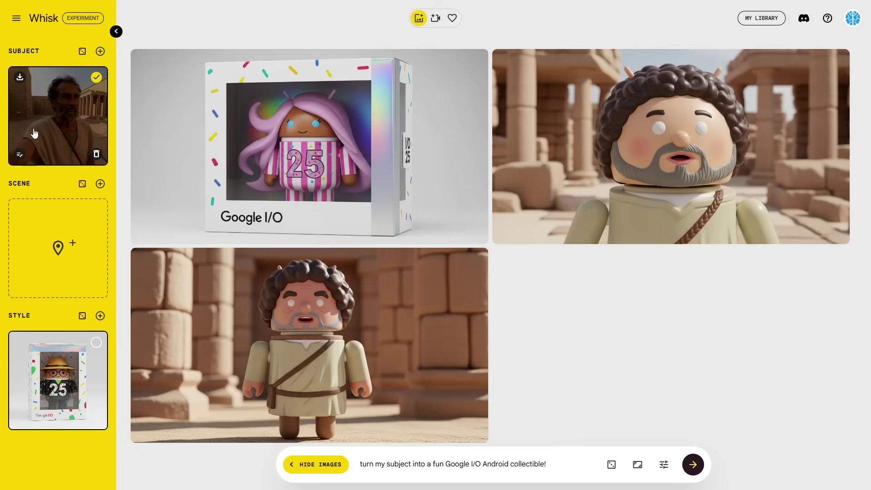
left_click(23, 156)
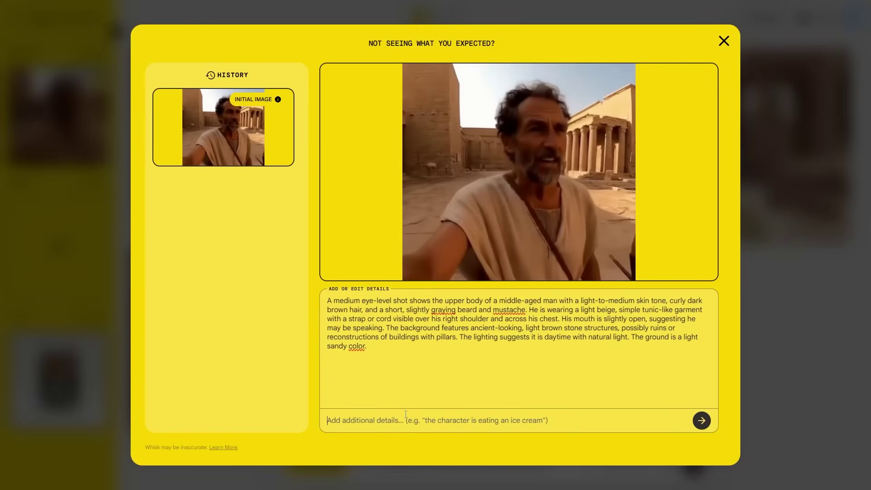
left_click(403, 414)
type("white background png")
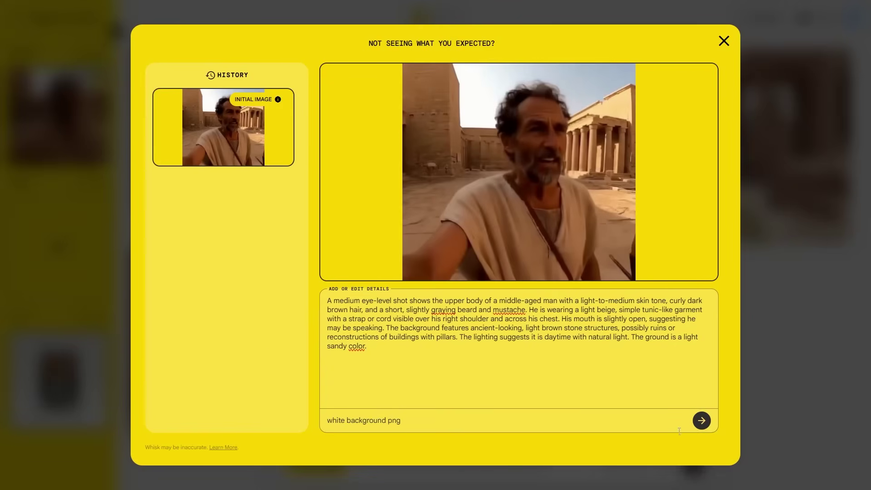
left_click(701, 421)
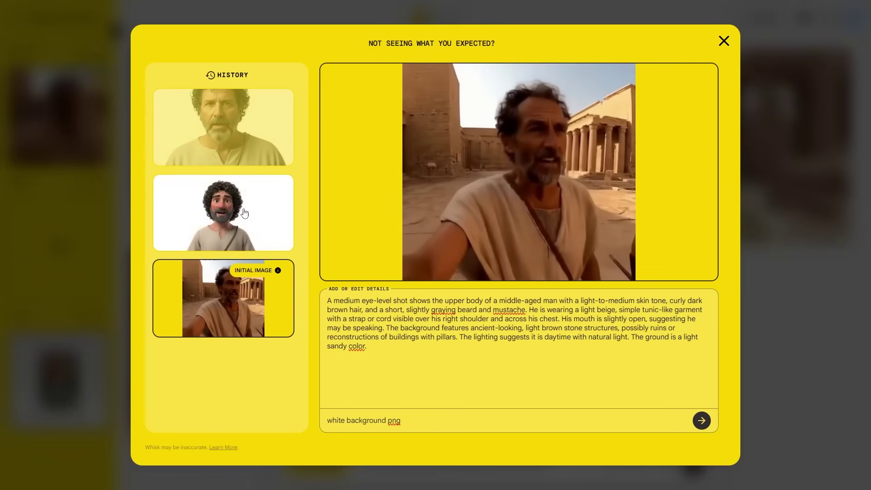
left_click(264, 157)
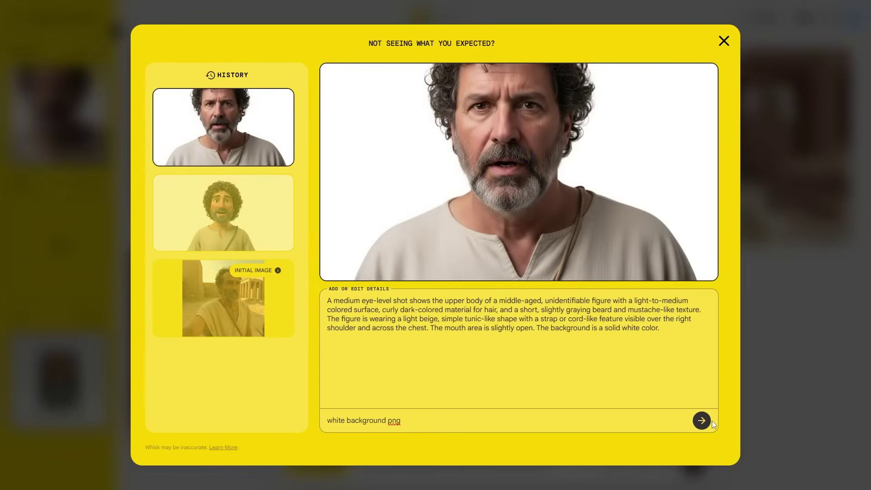
left_click(709, 422)
left_click(723, 42)
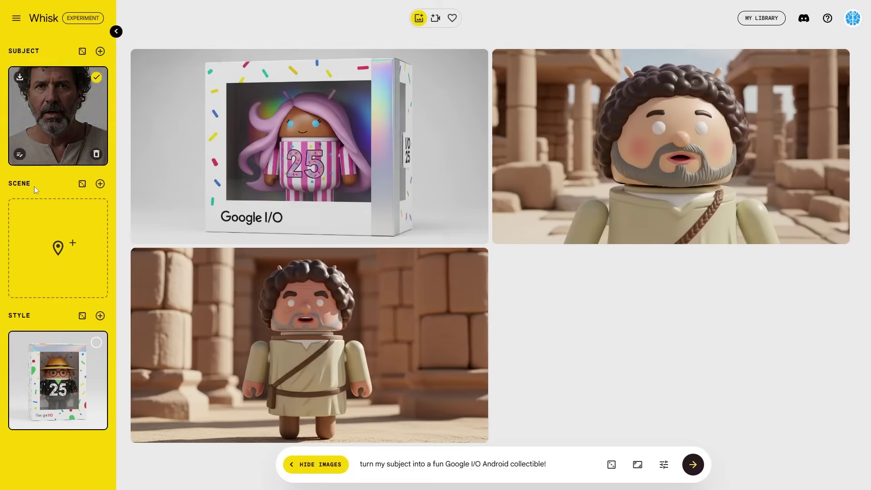
- Generate the collectible from the white-background subject, and again with the boxed figure style image selected, comparing the results
left_click(693, 464)
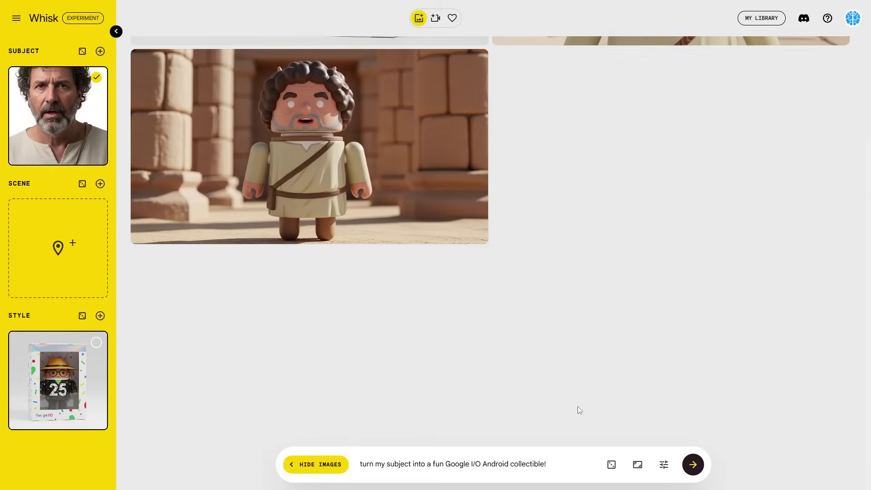
scroll(308, 283, "up", 4)
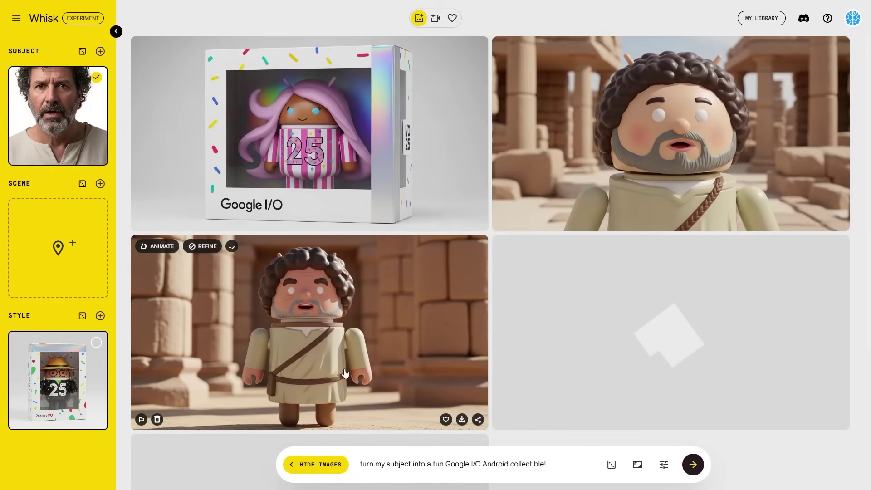
scroll(439, 150, "down", 4)
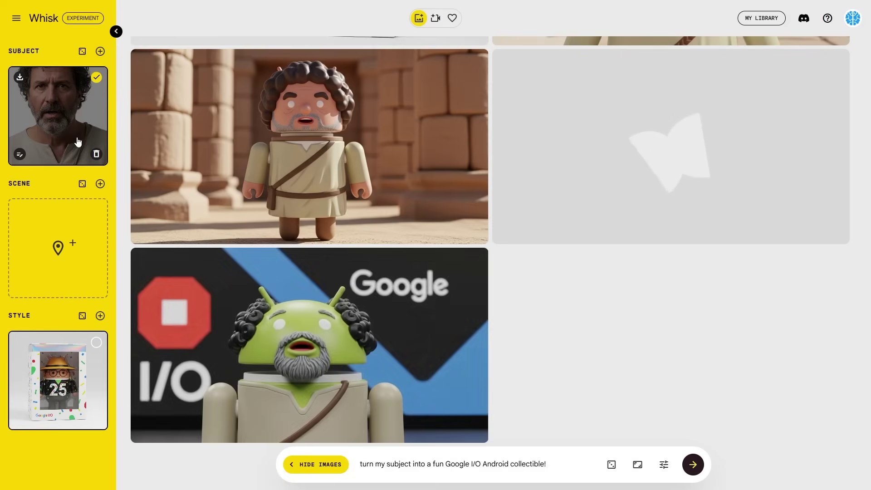
scroll(276, 192, "down", 4)
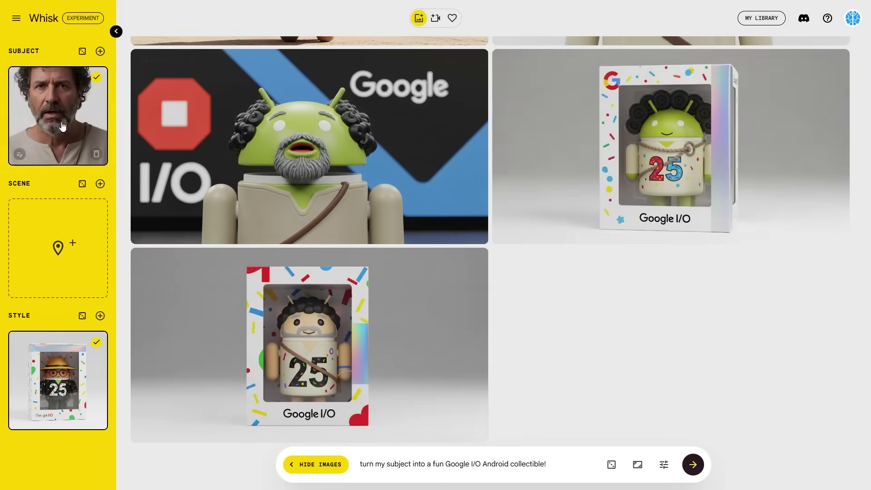
mouse_move(32, 154)
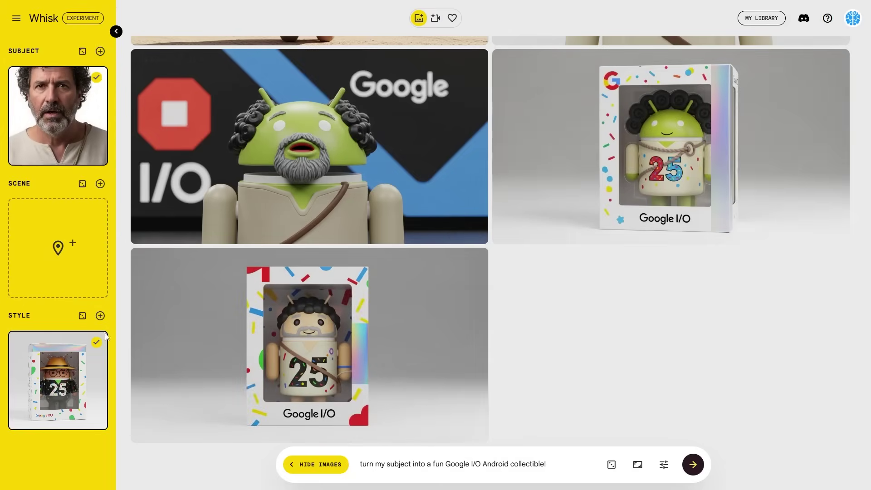
mouse_move(98, 350)
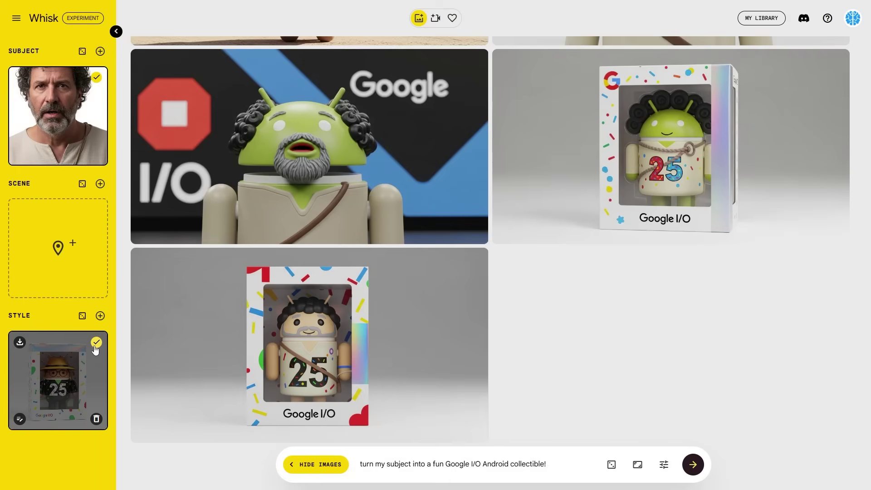
mouse_move(99, 83)
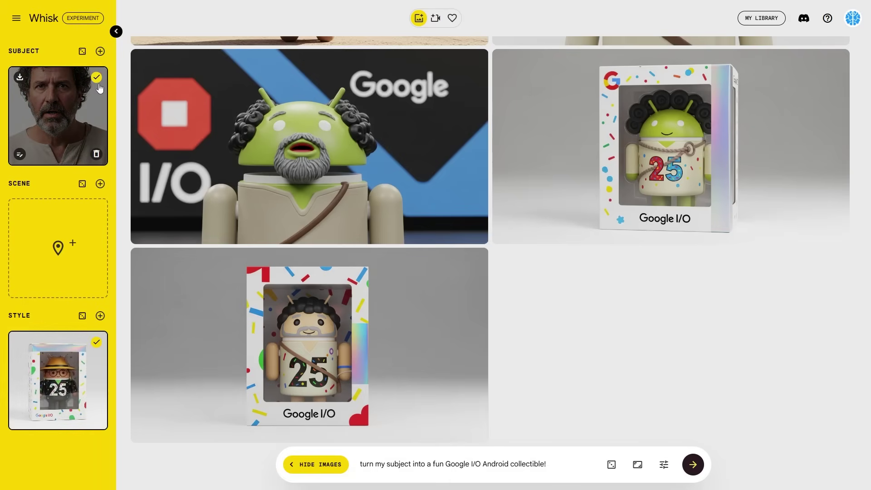
scroll(686, 272, "up", 5)
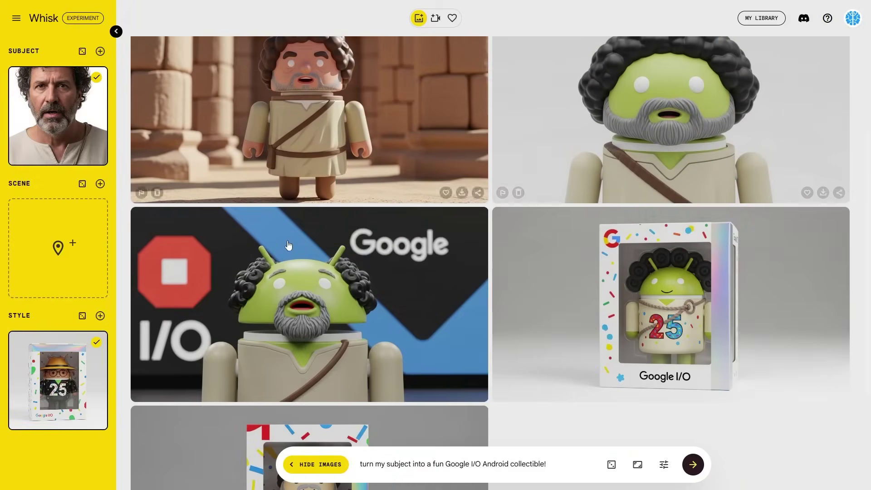
- Delete the four unboxed collectible results of the bearded man, leaving the boxed figures in the gallery
mouse_move(220, 236)
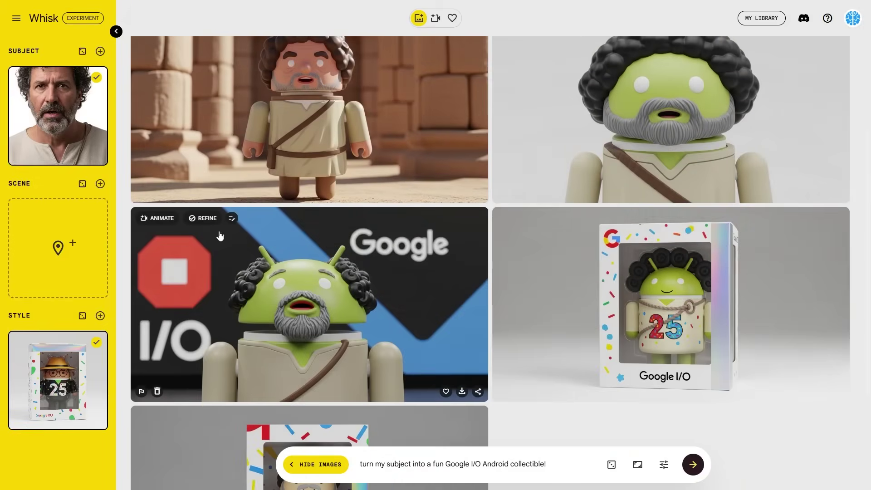
left_click(158, 391)
left_click(518, 233)
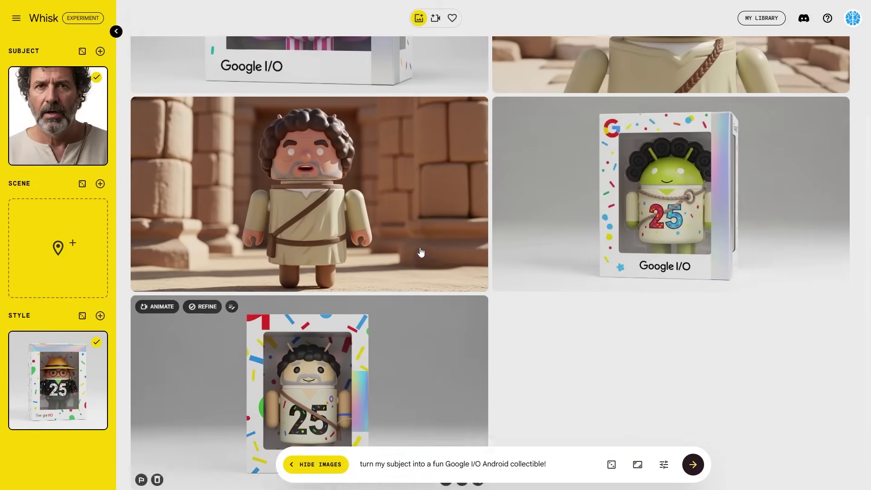
left_click(158, 369)
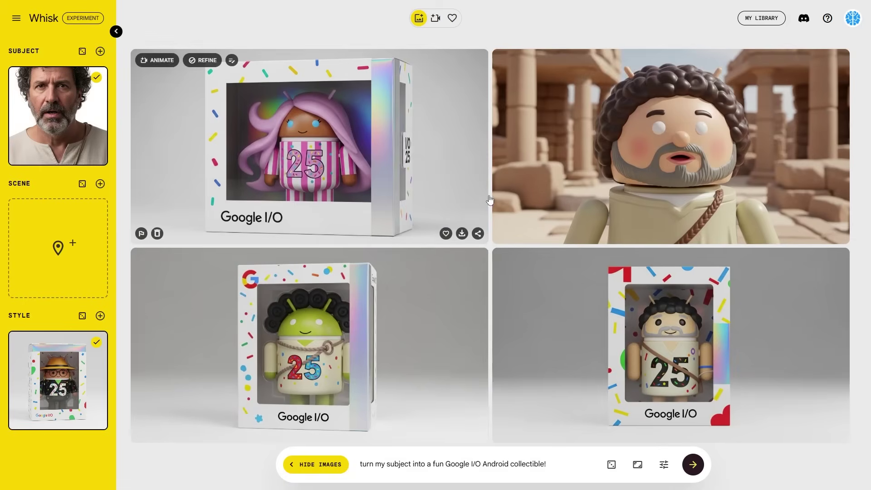
left_click(519, 233)
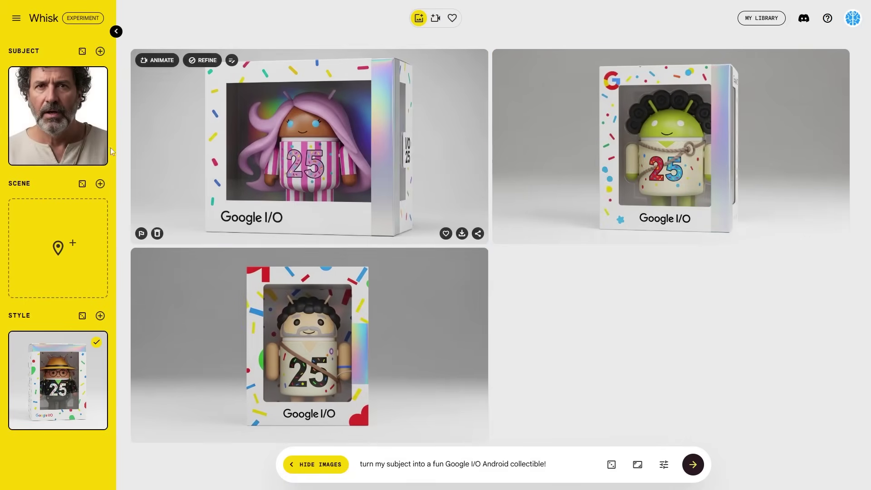
- Deselect the bearded man as subject and fill the empty scene slot with a randomly generated scene image
left_click(96, 121)
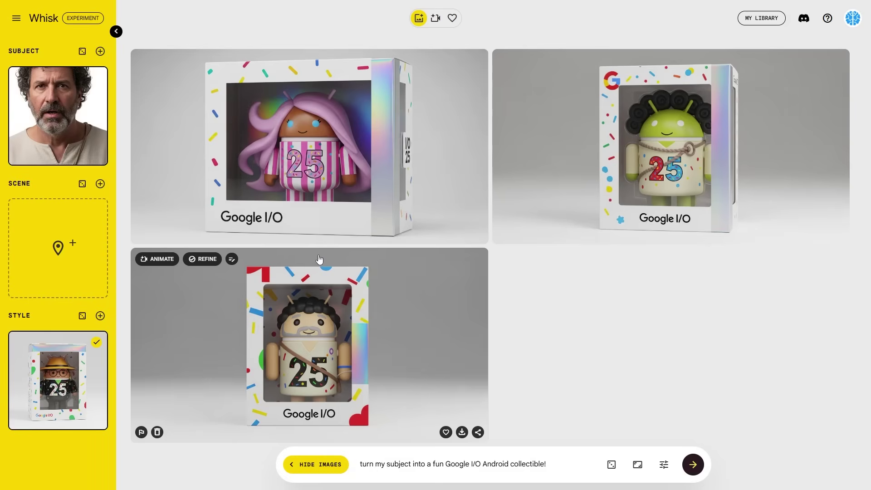
left_click(63, 245)
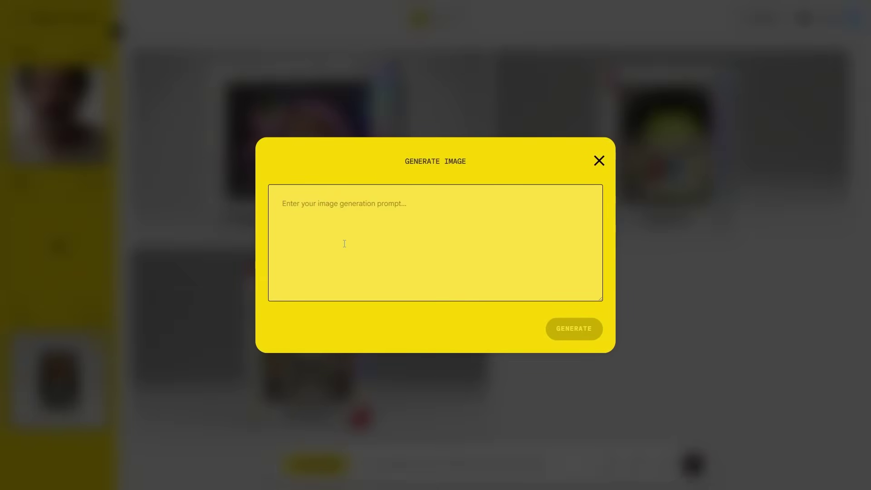
key("Escape")
left_click(82, 184)
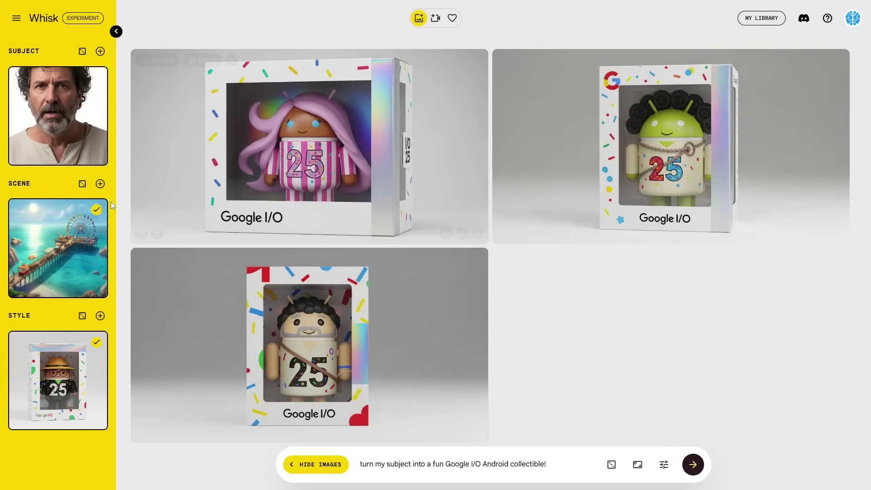
- Generate the Google I/O Android collectible from only the scene and style images and review the new results
left_click(693, 465)
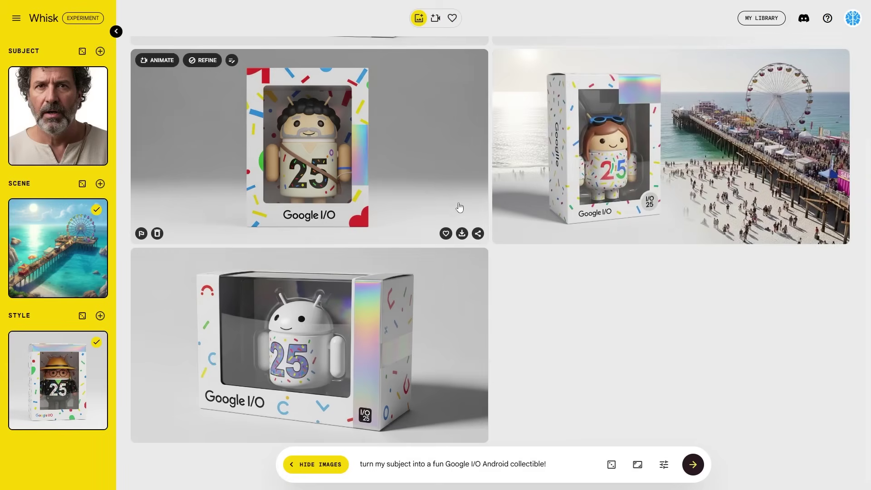
scroll(603, 213, "up", 3)
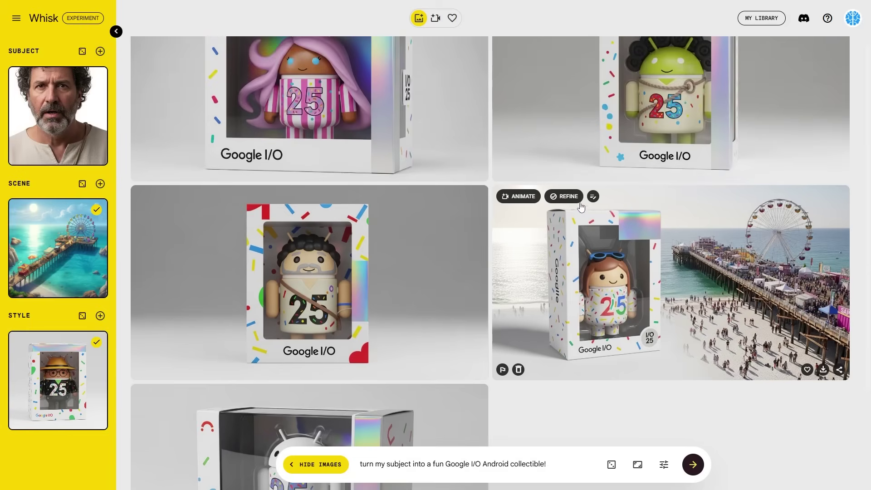
mouse_move(41, 204)
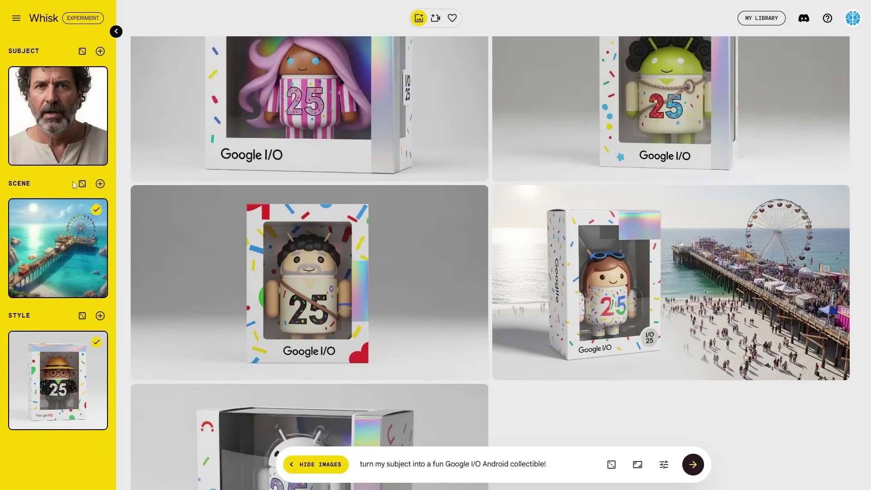